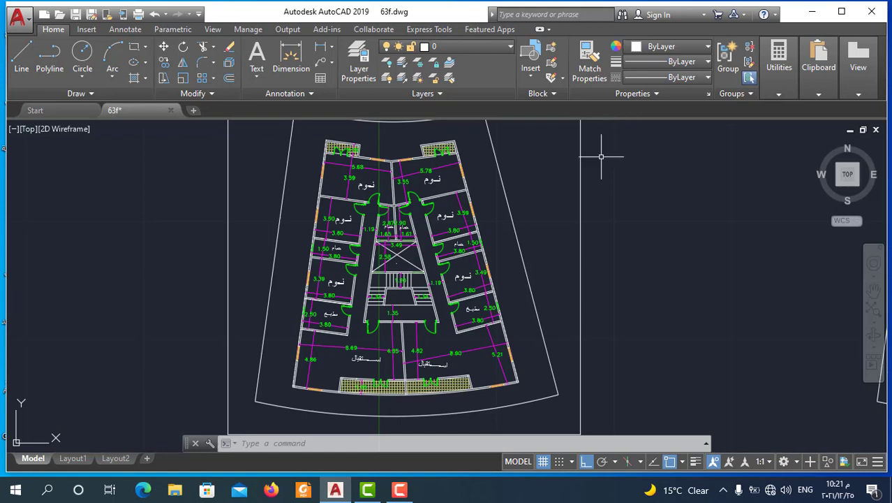
Zoom out until the whole floor plan, its frame and the second plan to the right are visible.
{"action": "scroll", "coordinate": [532, 292], "scroll_direction": "down", "scroll_amount": 2}
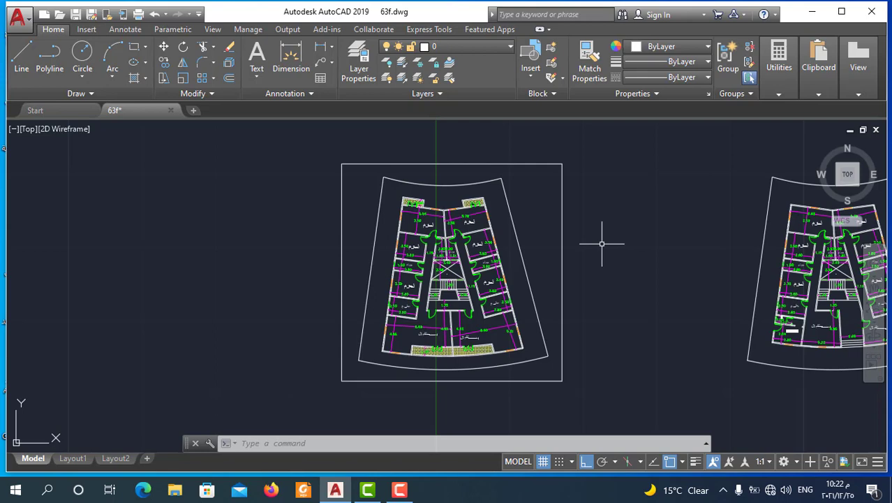
{"action": "left_click", "coordinate": [21, 21]}
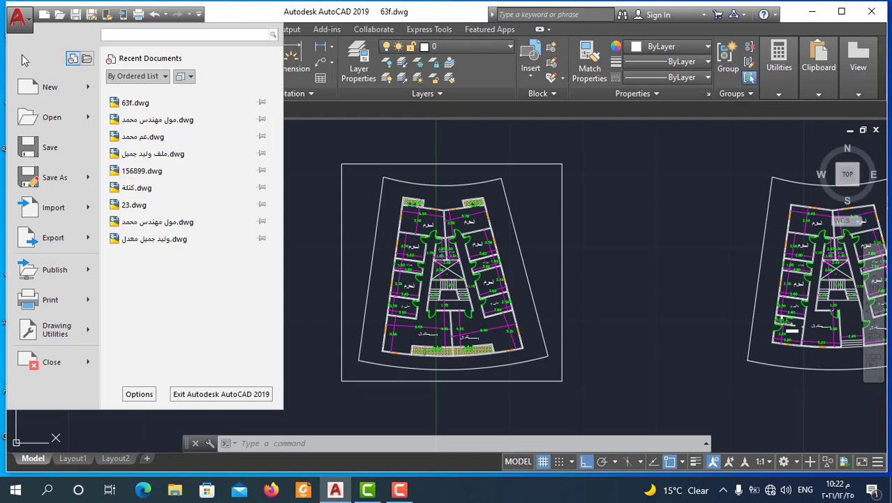
{"action": "mouse_move", "coordinate": [50, 299]}
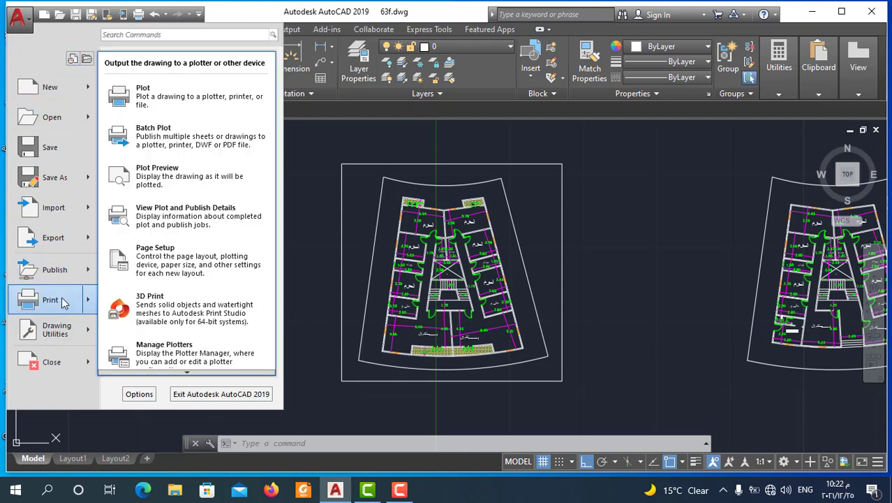
{"action": "left_click", "coordinate": [181, 93]}
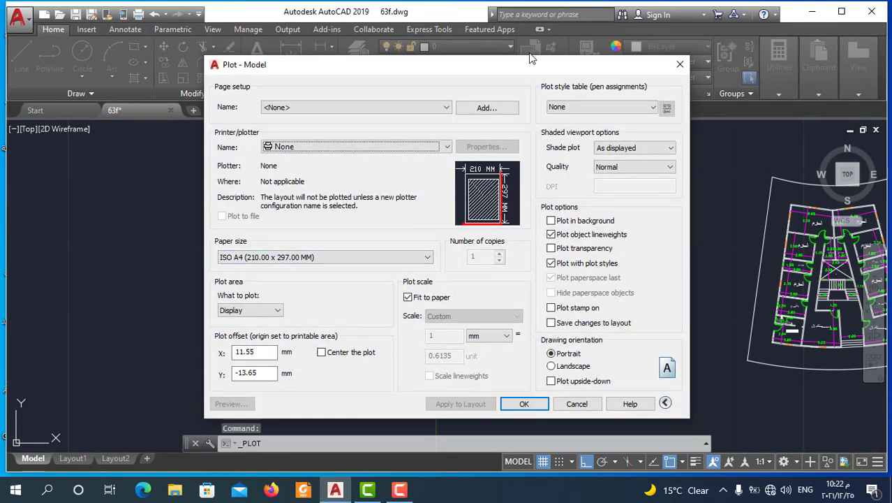
{"action": "left_click", "coordinate": [679, 64]}
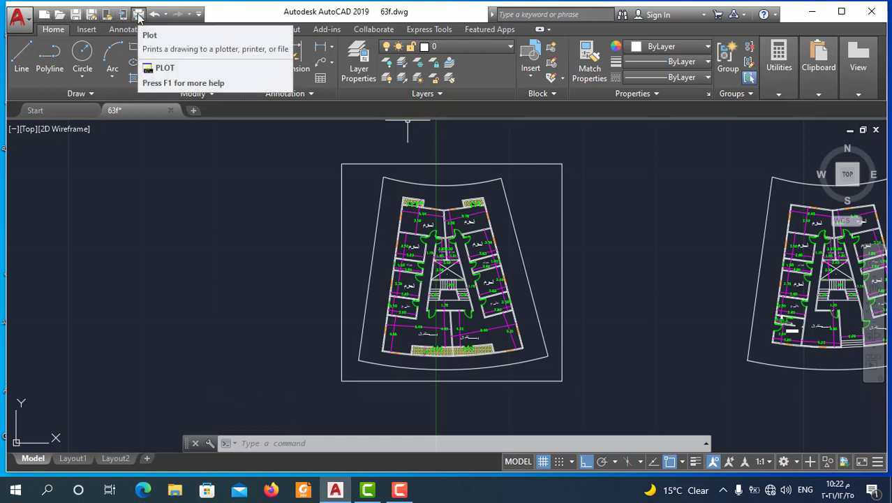
Open the Plot dialog with no page setup applied and list the available plotters.
{"action": "left_click", "coordinate": [138, 15]}
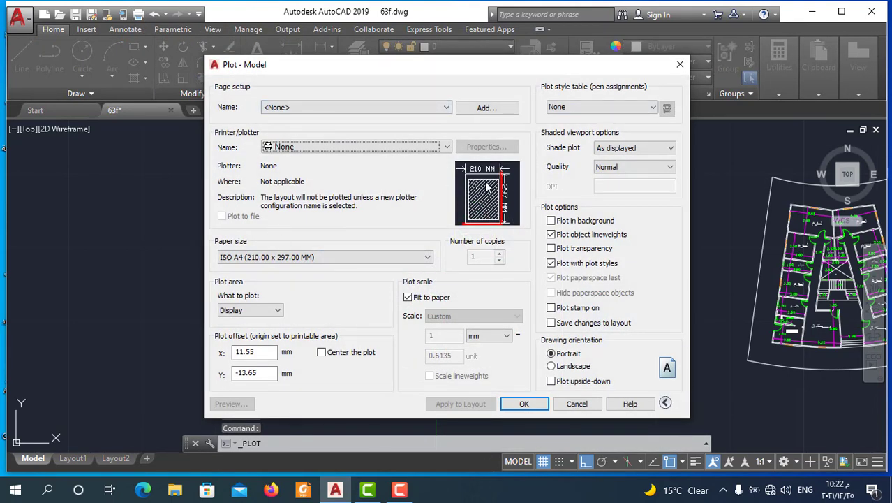
{"action": "left_click", "coordinate": [679, 64]}
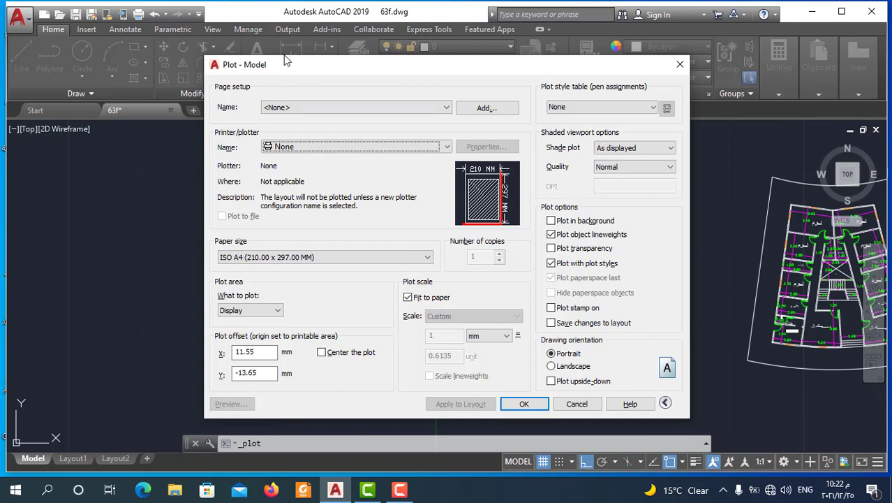
{"action": "left_click", "coordinate": [450, 112]}
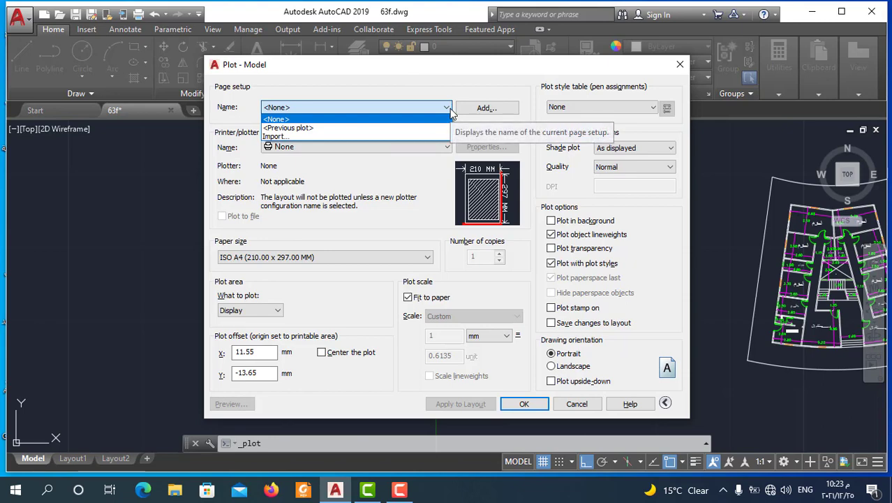
{"action": "left_click", "coordinate": [450, 111]}
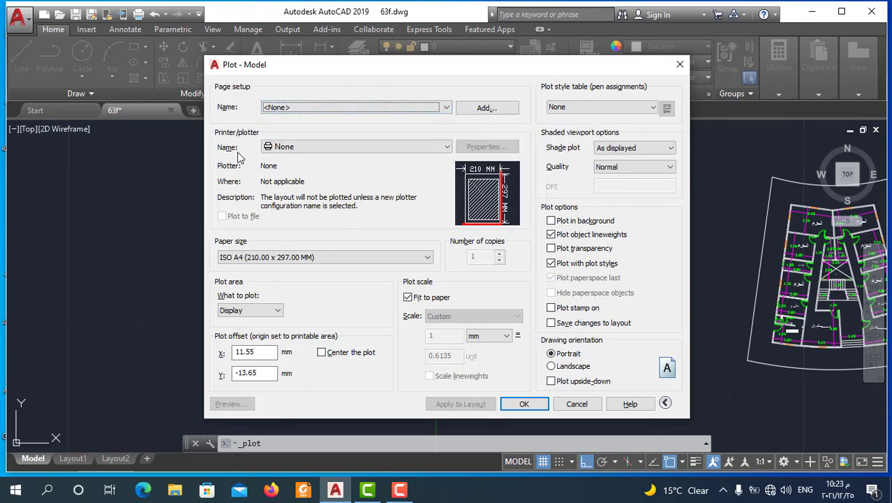
{"action": "left_click", "coordinate": [439, 149]}
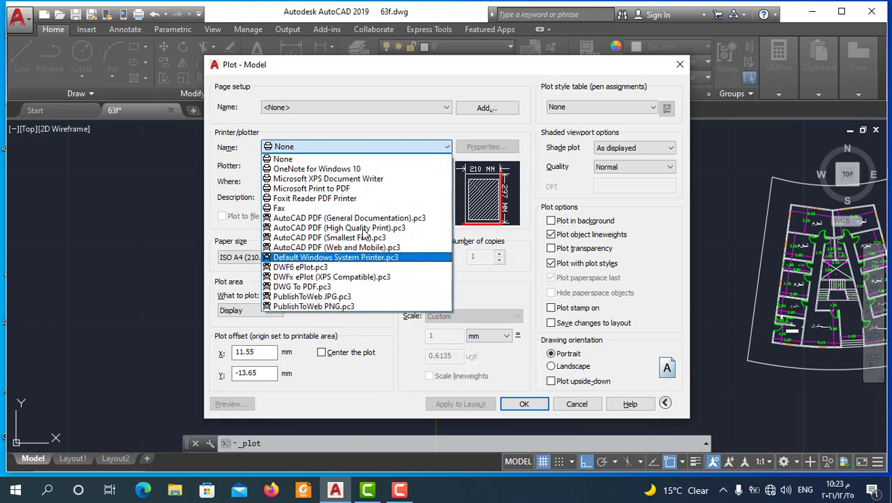
Leave the plotter unchanged and keep ISO A4 (210.00 x 297.00 MM) as the paper size.
{"action": "left_click", "coordinate": [419, 79]}
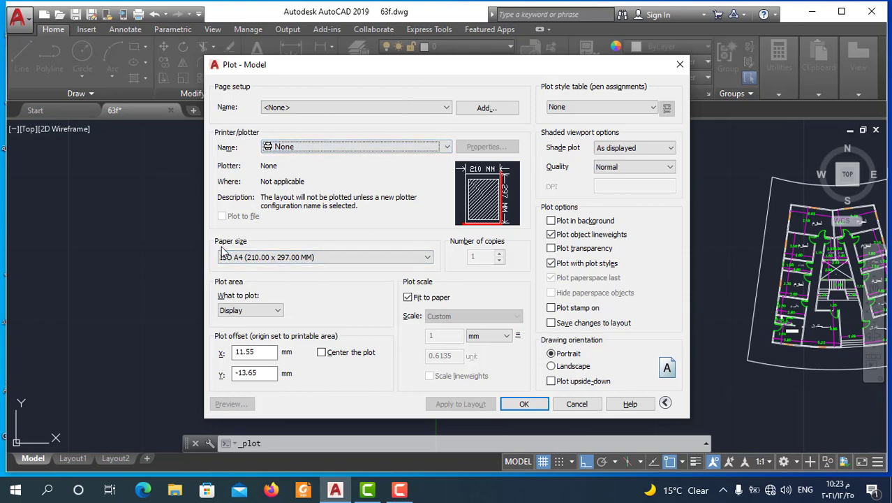
{"action": "left_click", "coordinate": [427, 259]}
{"action": "scroll", "coordinate": [408, 240], "scroll_direction": "up", "scroll_amount": 1}
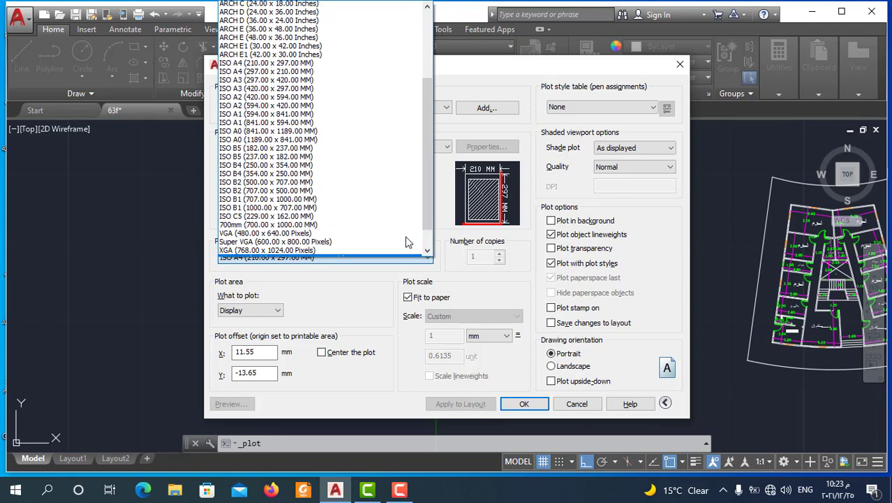
{"action": "scroll", "coordinate": [393, 187], "scroll_direction": "up", "scroll_amount": 1}
{"action": "scroll", "coordinate": [393, 189], "scroll_direction": "up", "scroll_amount": 2}
{"action": "scroll", "coordinate": [387, 195], "scroll_direction": "up", "scroll_amount": 2}
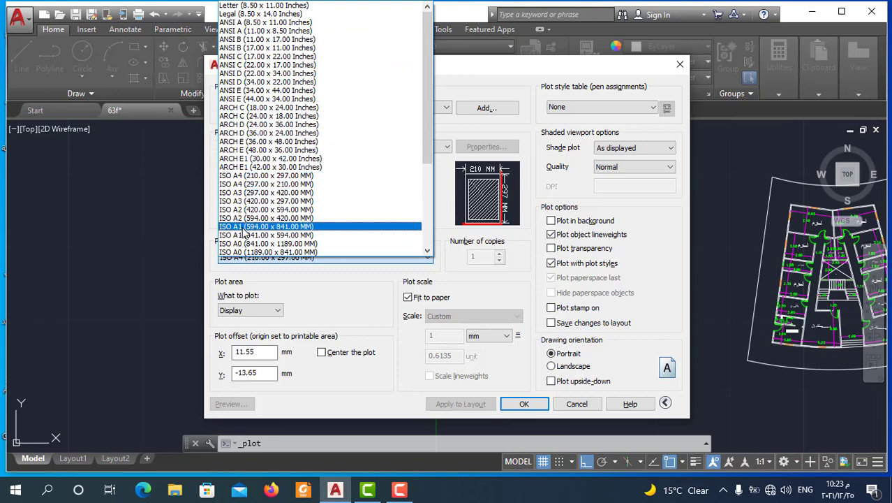
{"action": "scroll", "coordinate": [360, 211], "scroll_direction": "down", "scroll_amount": 2}
{"action": "scroll", "coordinate": [359, 211], "scroll_direction": "down", "scroll_amount": 2}
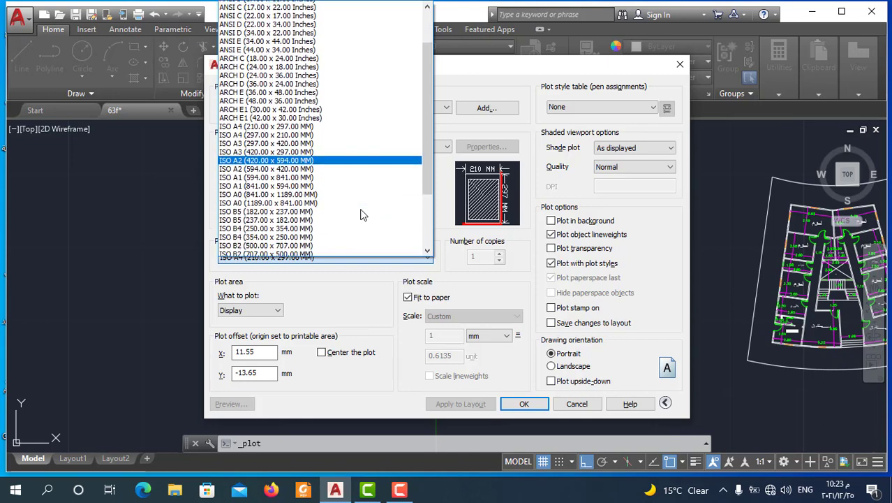
{"action": "scroll", "coordinate": [359, 211], "scroll_direction": "up", "scroll_amount": 2}
{"action": "scroll", "coordinate": [360, 210], "scroll_direction": "up", "scroll_amount": 2}
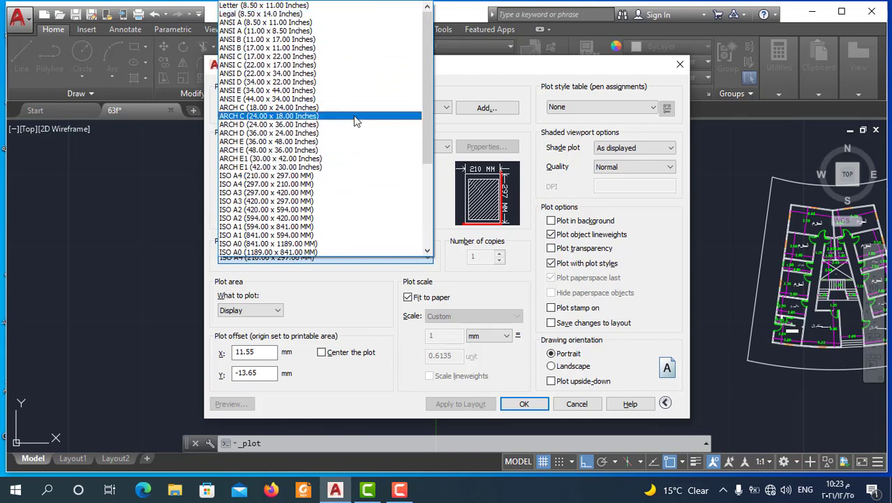
{"action": "left_click", "coordinate": [338, 280]}
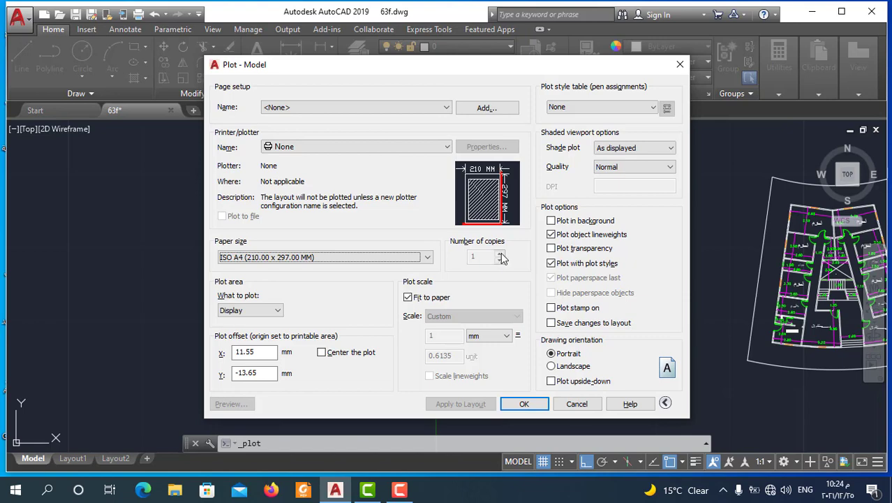
Keep Display as the plot area and turn off Fit to paper.
{"action": "left_click", "coordinate": [279, 311]}
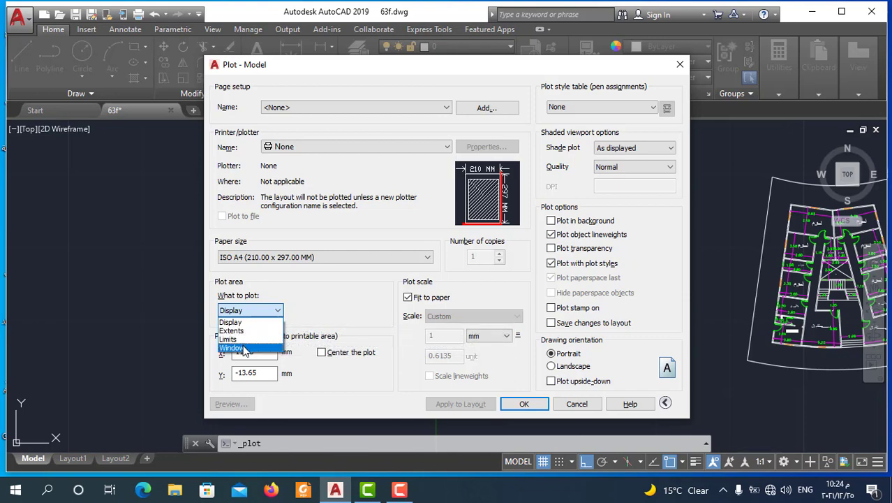
{"action": "left_click", "coordinate": [360, 280]}
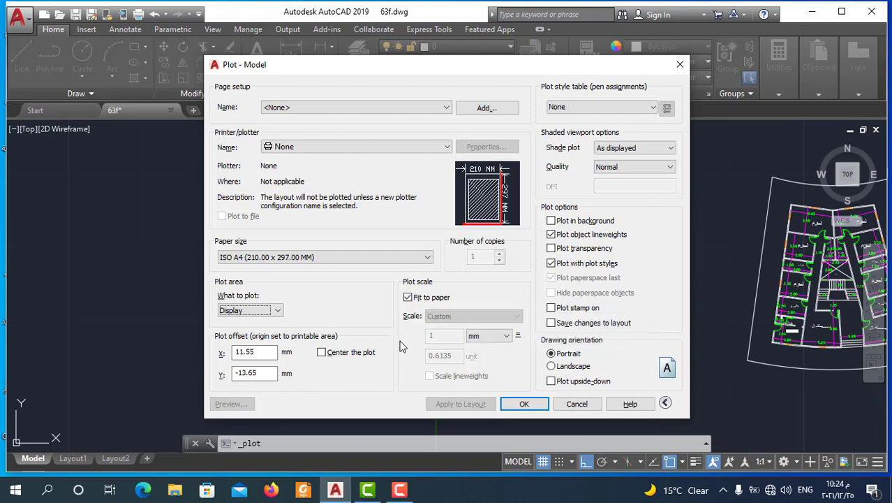
{"action": "left_click", "coordinate": [408, 298]}
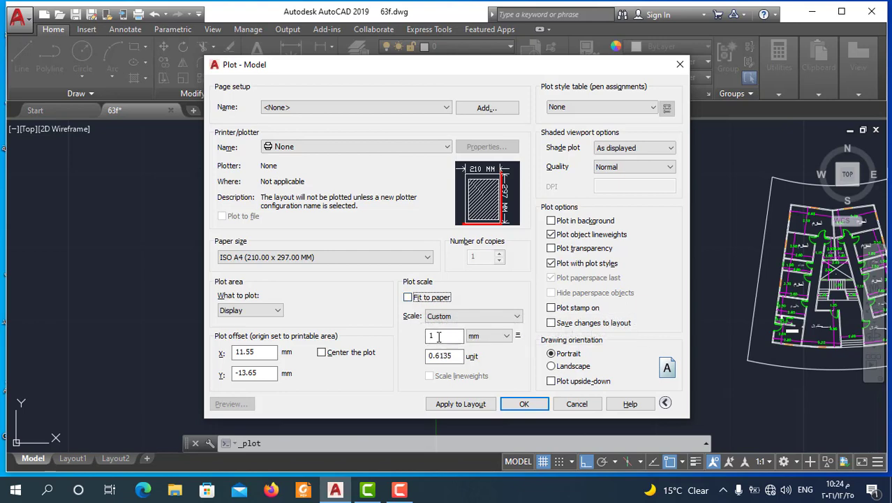
Keep the Custom scale at 1 mm = 0.6135 units with millimetres as the paper unit.
{"action": "double_click", "coordinate": [434, 336]}
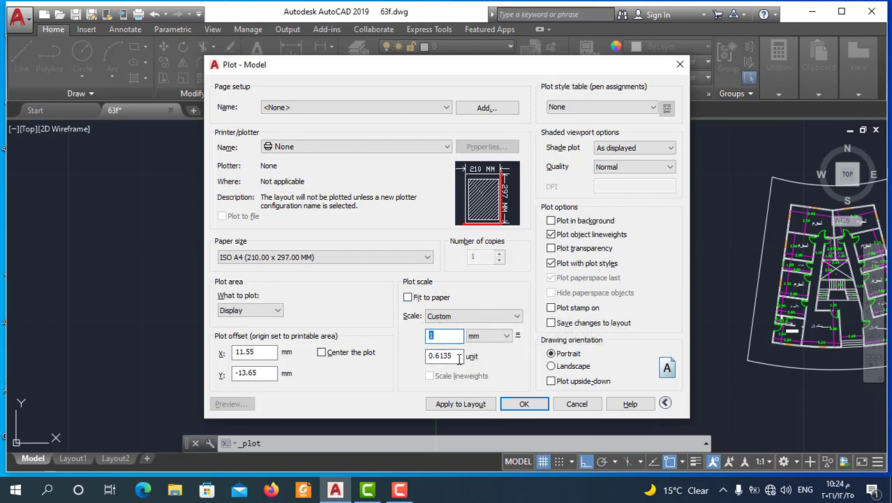
{"action": "key", "text": "Tab"}
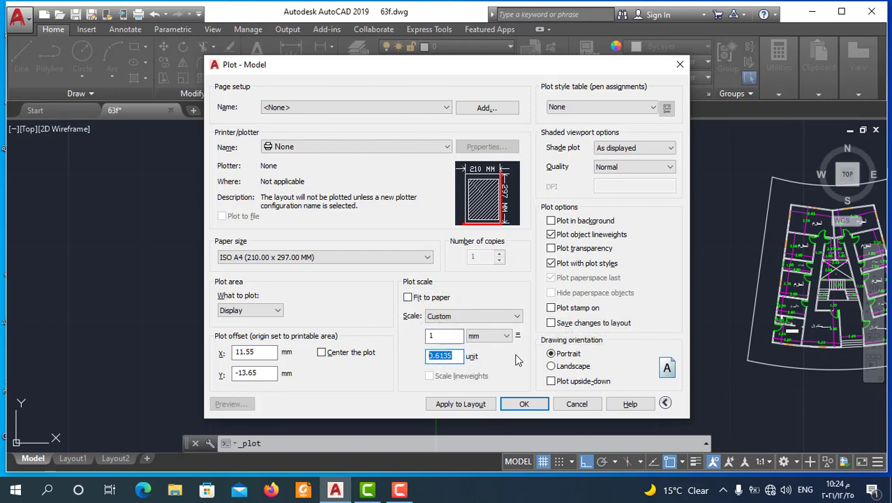
{"action": "left_click", "coordinate": [507, 336]}
{"action": "left_click", "coordinate": [507, 336]}
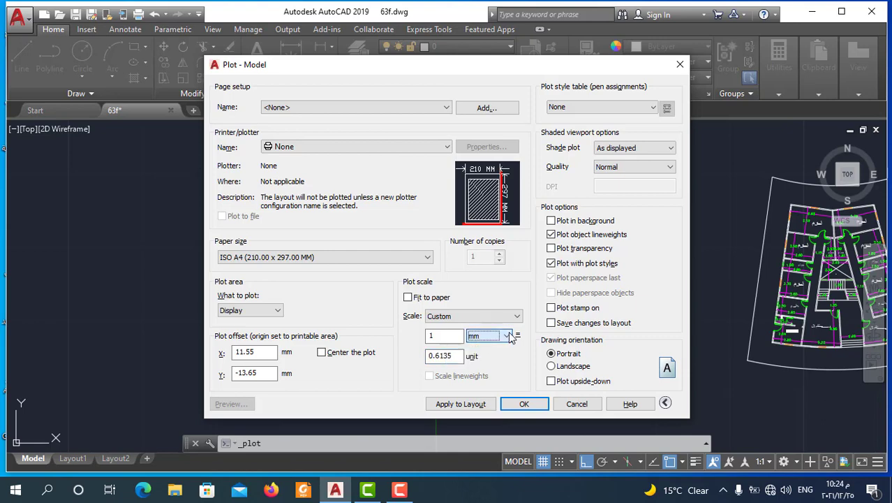
{"action": "left_click", "coordinate": [517, 317]}
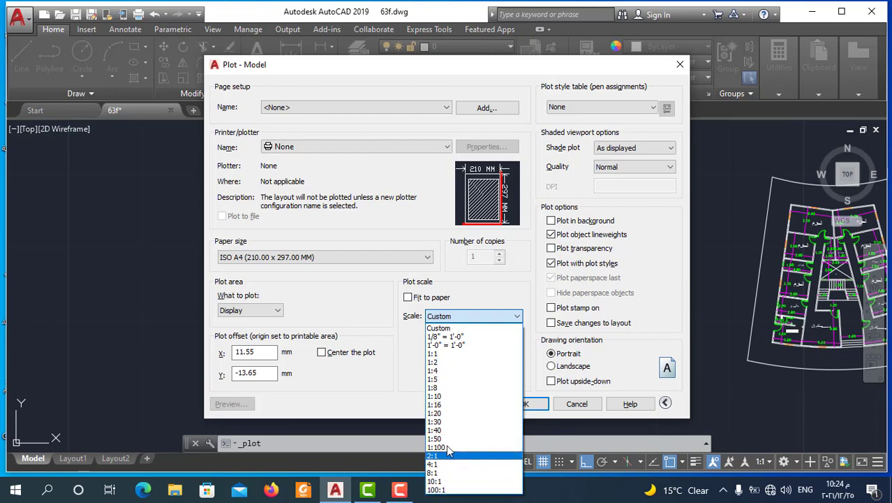
{"action": "left_click", "coordinate": [439, 328]}
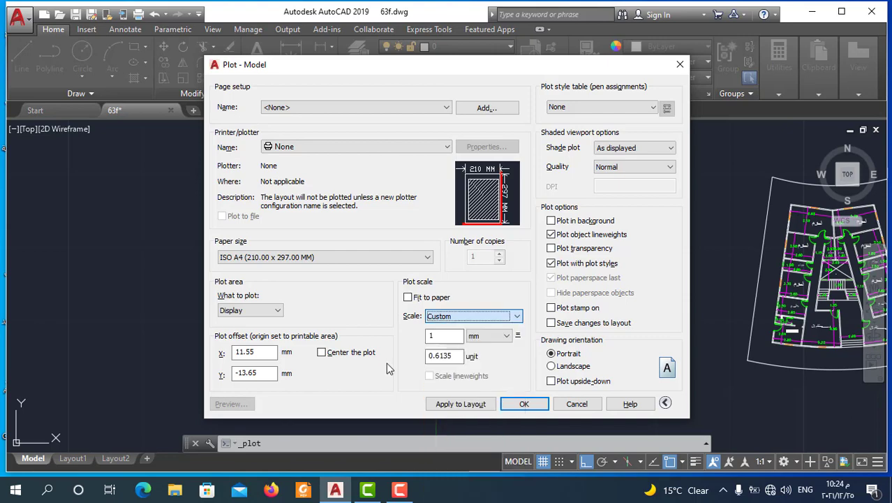
{"action": "double_click", "coordinate": [440, 336]}
{"action": "double_click", "coordinate": [440, 356]}
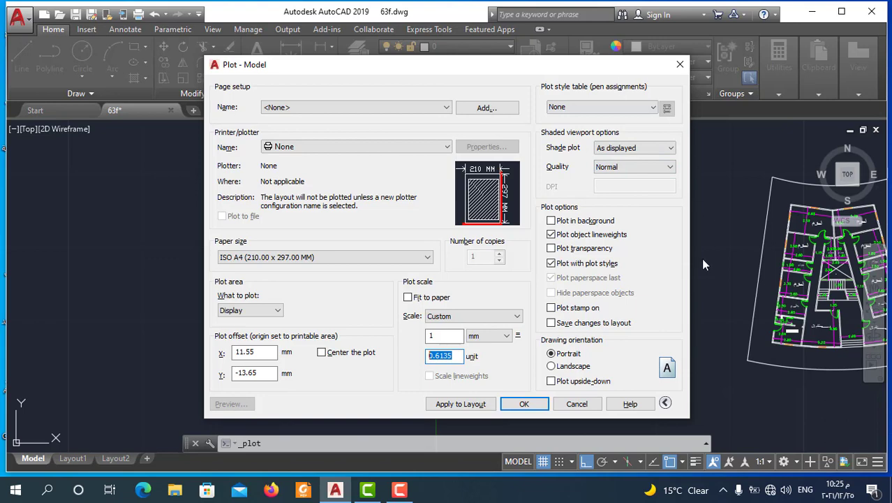
{"action": "left_click", "coordinate": [652, 109]}
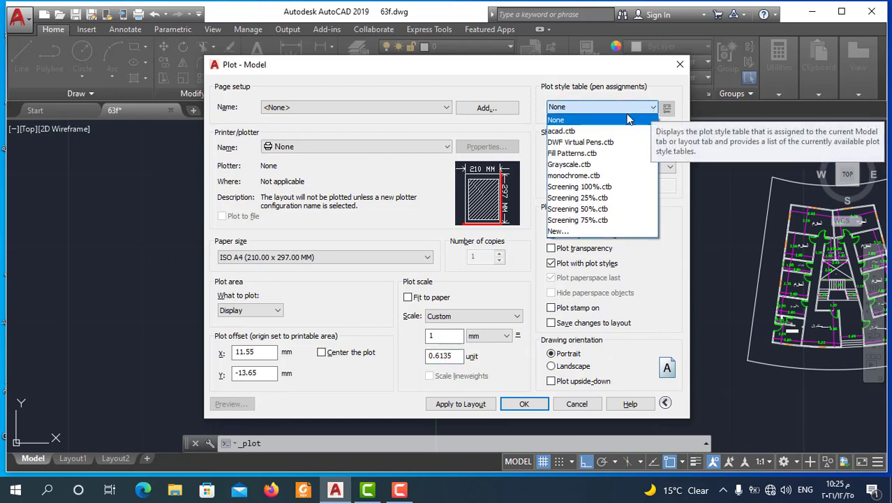
Assign the monochrome.ctb plot style table to all layouts and set Landscape orientation.
{"action": "left_click", "coordinate": [579, 176]}
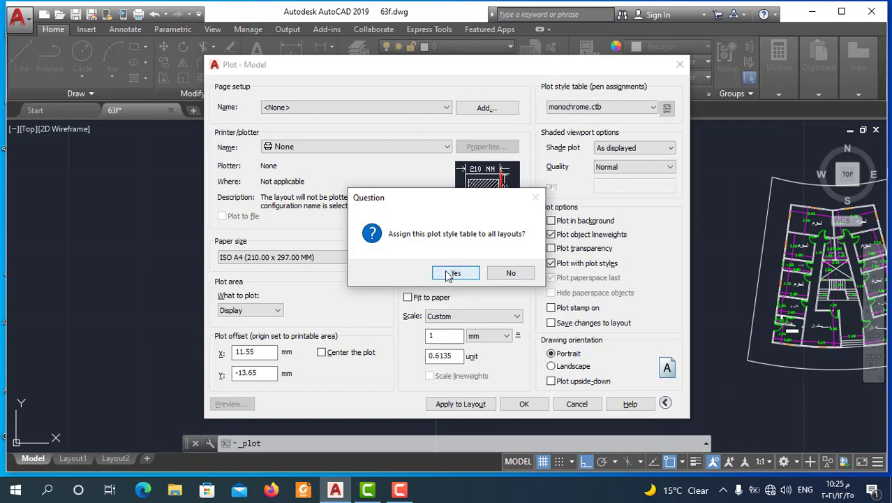
{"action": "left_click", "coordinate": [447, 274]}
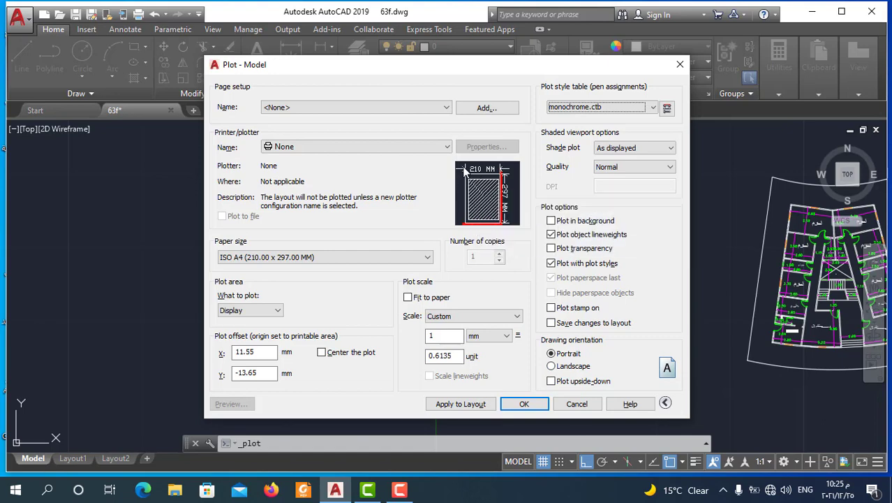
{"action": "mouse_move", "coordinate": [487, 194]}
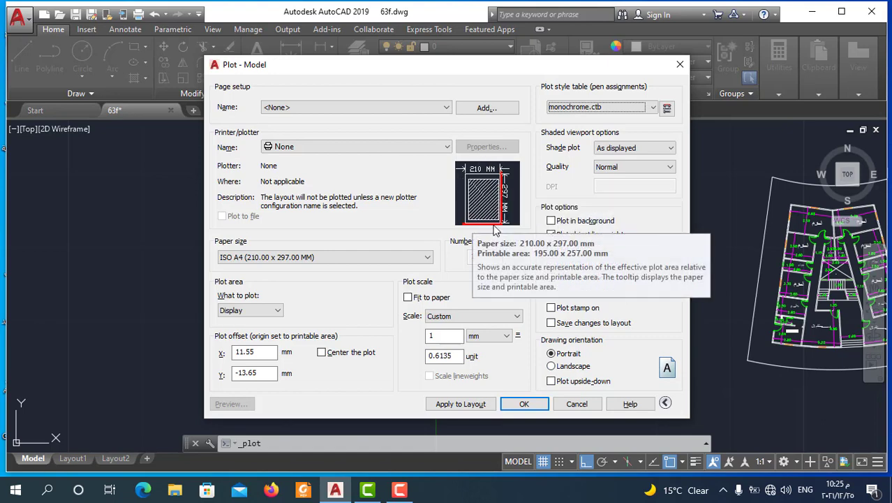
{"action": "left_click", "coordinate": [552, 367]}
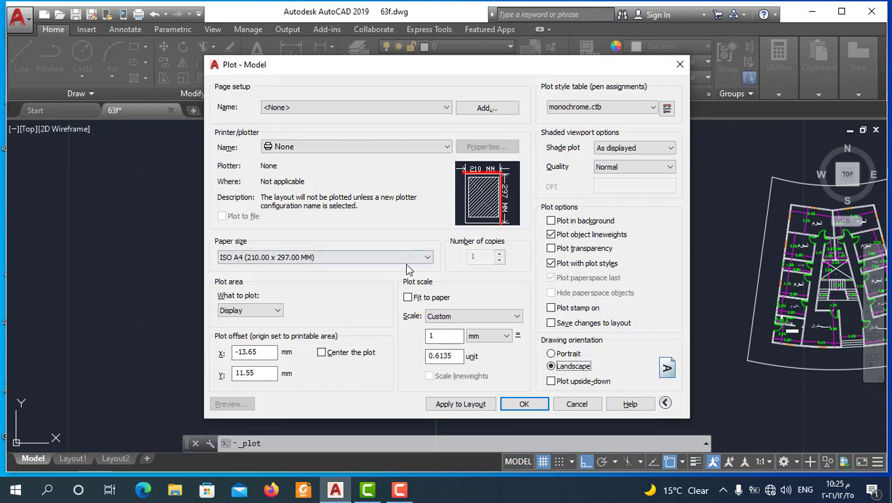
Use ISO A2 paper and a window picked around the floor plan as the plot area.
{"action": "left_click", "coordinate": [332, 264]}
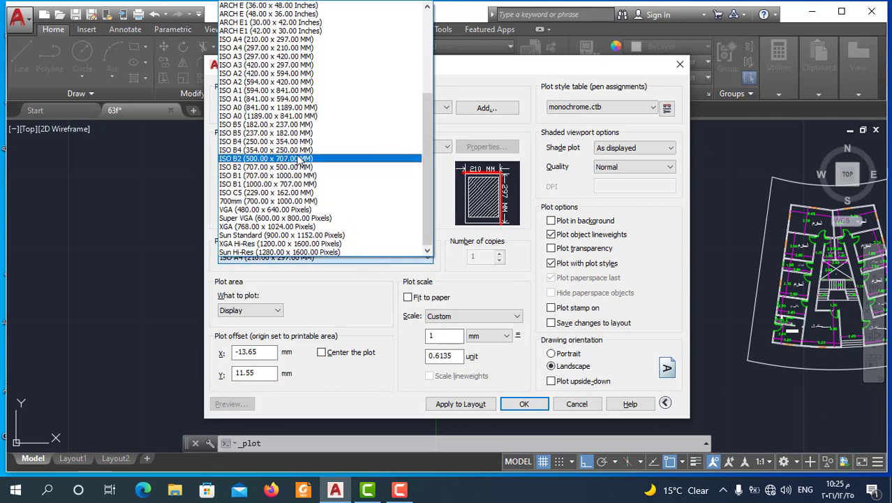
{"action": "left_click", "coordinate": [250, 83]}
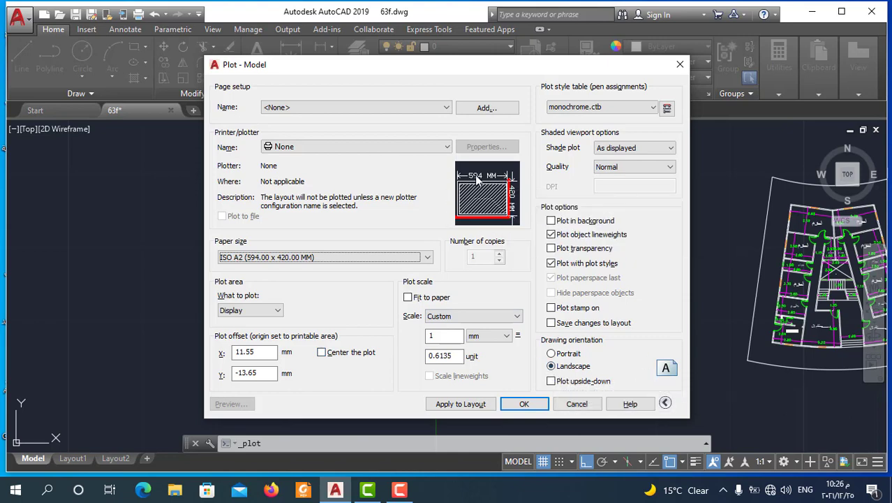
{"action": "left_click", "coordinate": [278, 311]}
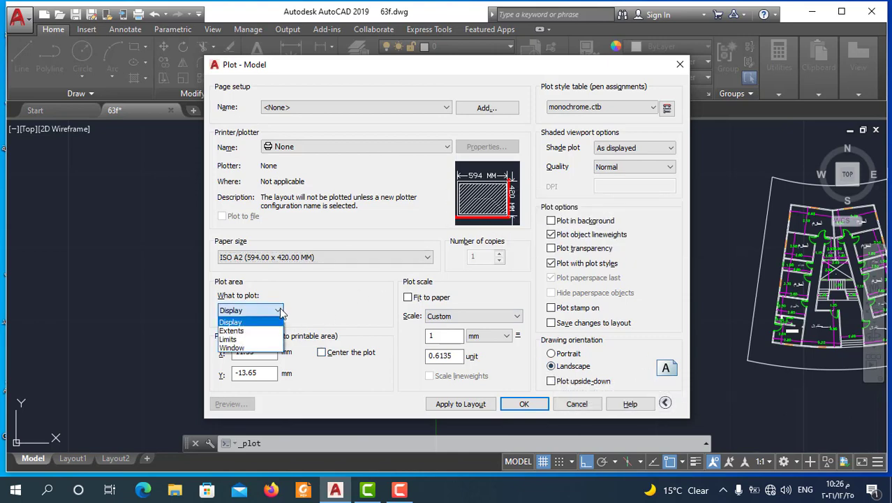
{"action": "left_click", "coordinate": [241, 354]}
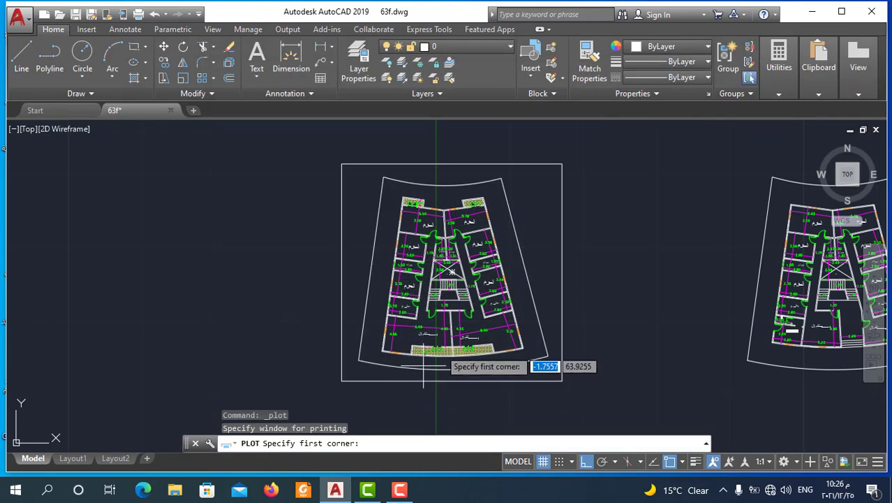
{"action": "left_click", "coordinate": [577, 151]}
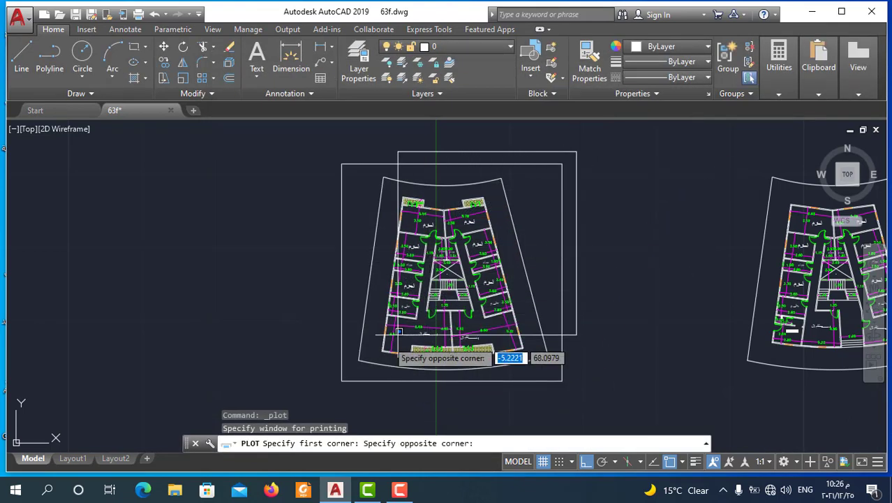
{"action": "left_click", "coordinate": [305, 421]}
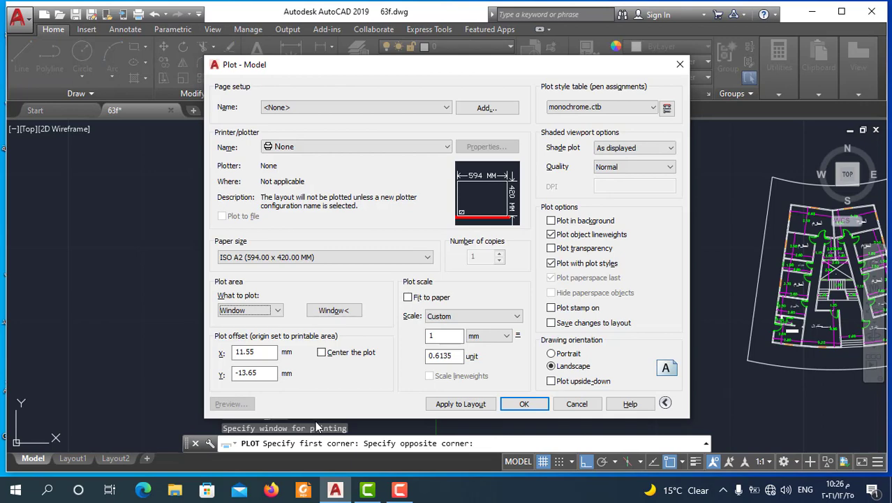
Fit the plot to paper, centre it, apply to layout, and try plotting with device 'None'.
{"action": "left_click", "coordinate": [408, 298]}
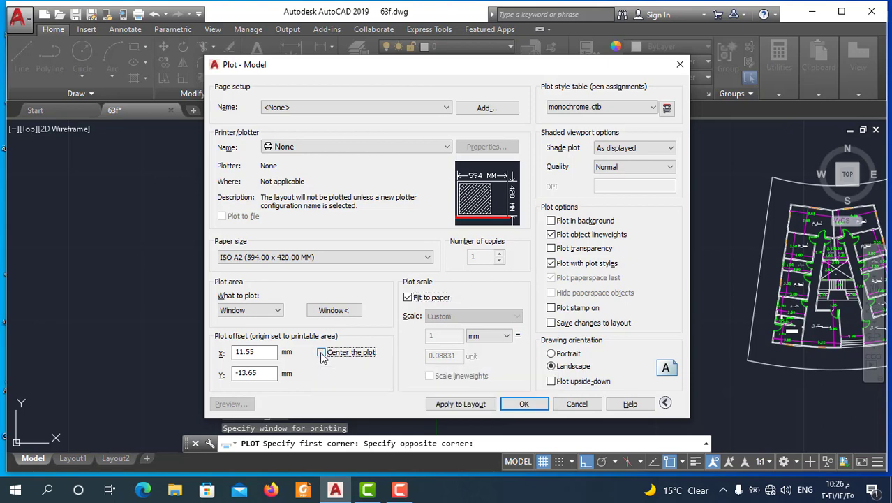
{"action": "left_click", "coordinate": [321, 354]}
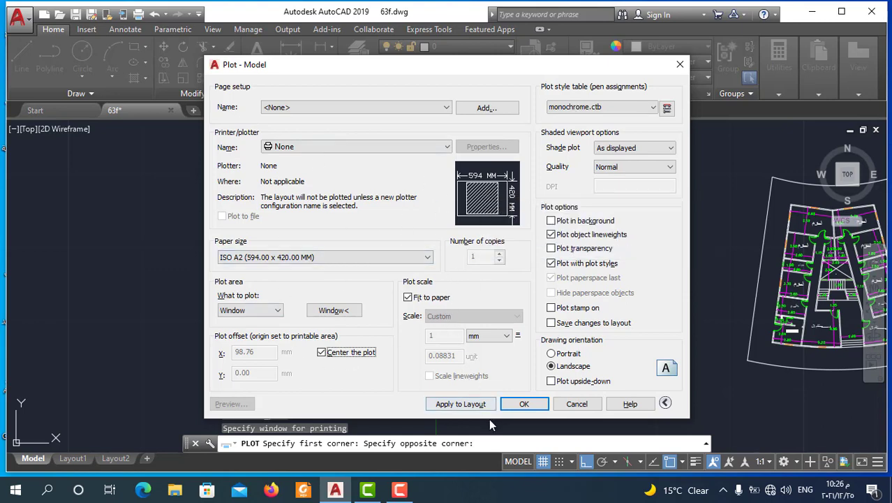
{"action": "left_click", "coordinate": [466, 405]}
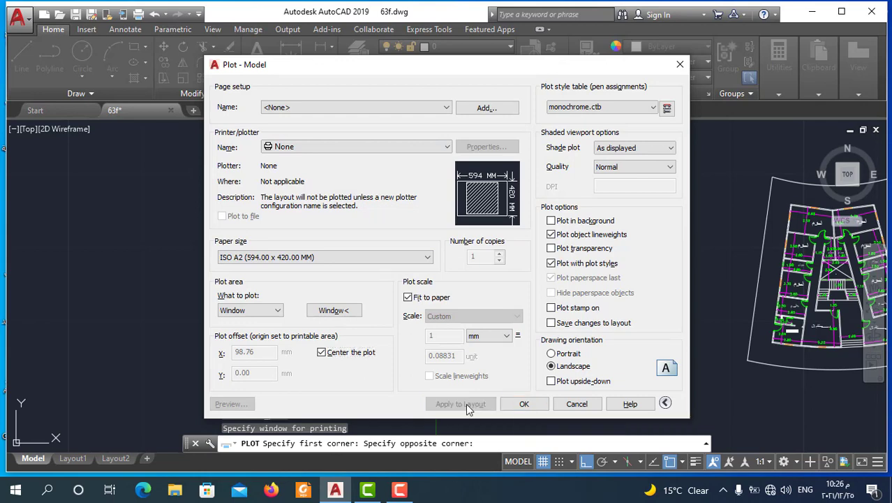
{"action": "left_click", "coordinate": [524, 404]}
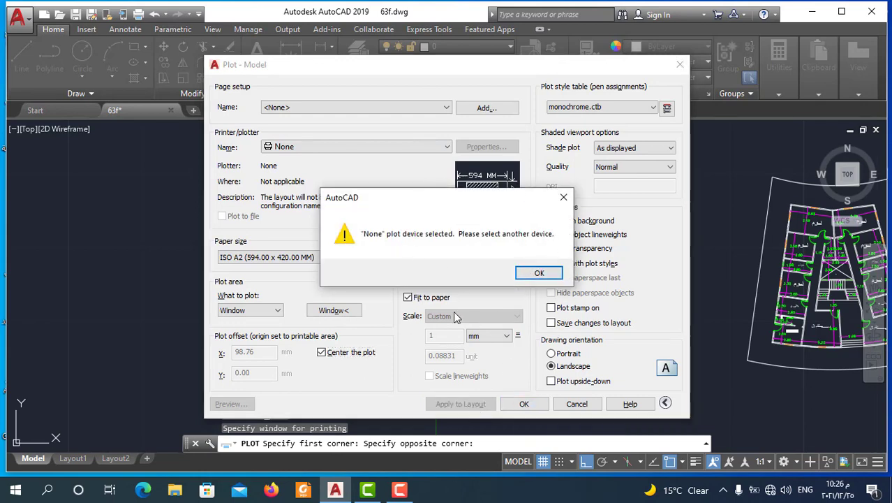
Dismiss the device warning, cancel, then reopen Plot with the <Previous plot> page setup.
{"action": "left_click", "coordinate": [565, 200]}
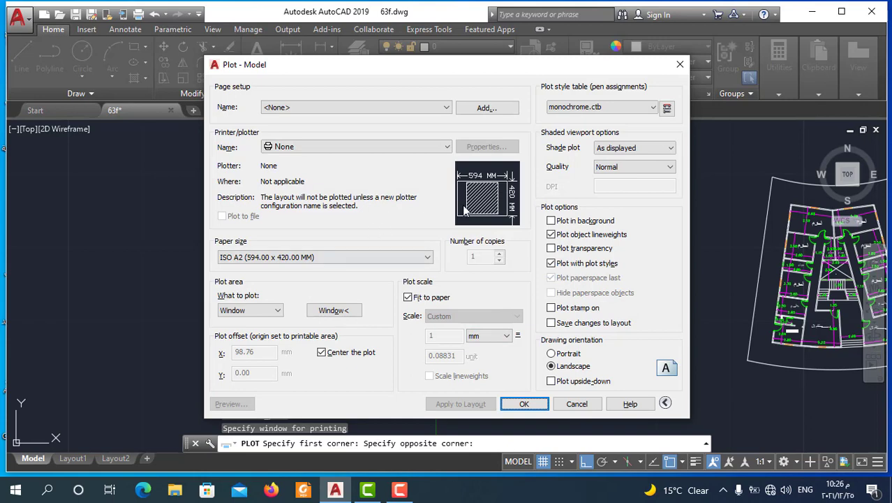
{"action": "left_click", "coordinate": [582, 410]}
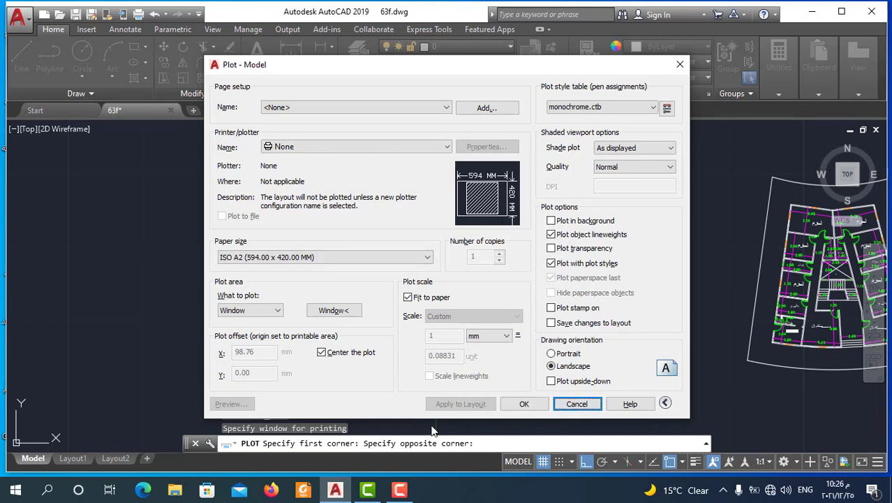
{"action": "left_click", "coordinate": [586, 404]}
{"action": "mouse_move", "coordinate": [367, 489]}
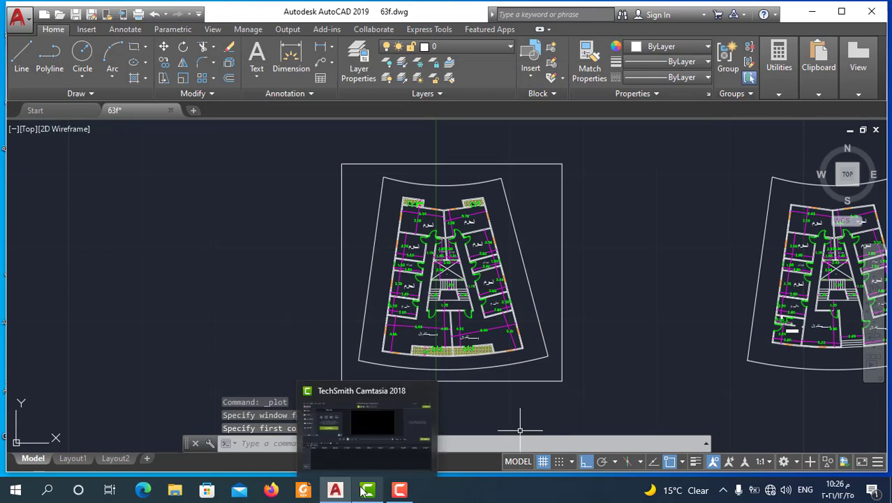
{"action": "key", "text": "Escape"}
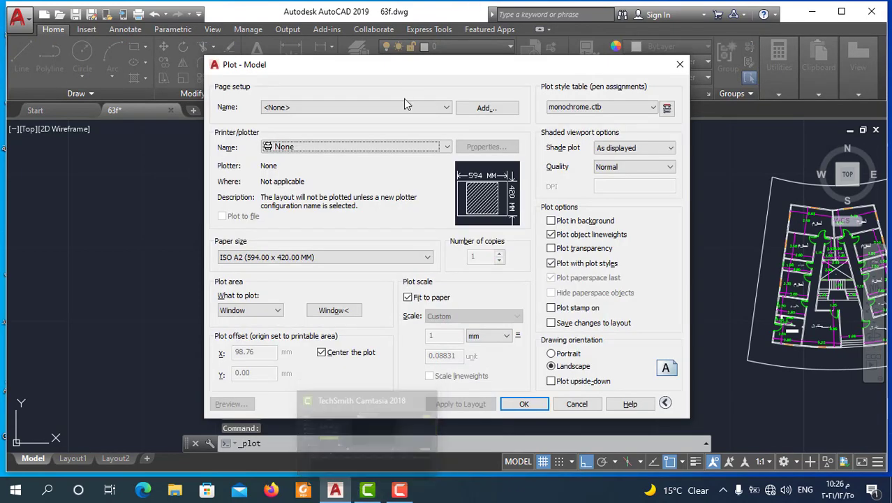
{"action": "left_click", "coordinate": [392, 108]}
{"action": "left_click", "coordinate": [354, 129]}
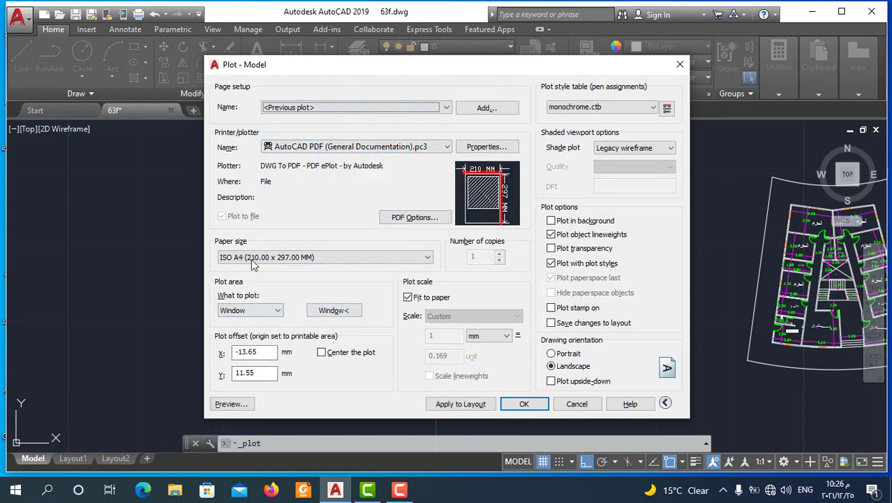
Window the drawing frame from its top-right to bottom-left corner and centre the plot on A4.
{"action": "left_click", "coordinate": [325, 311]}
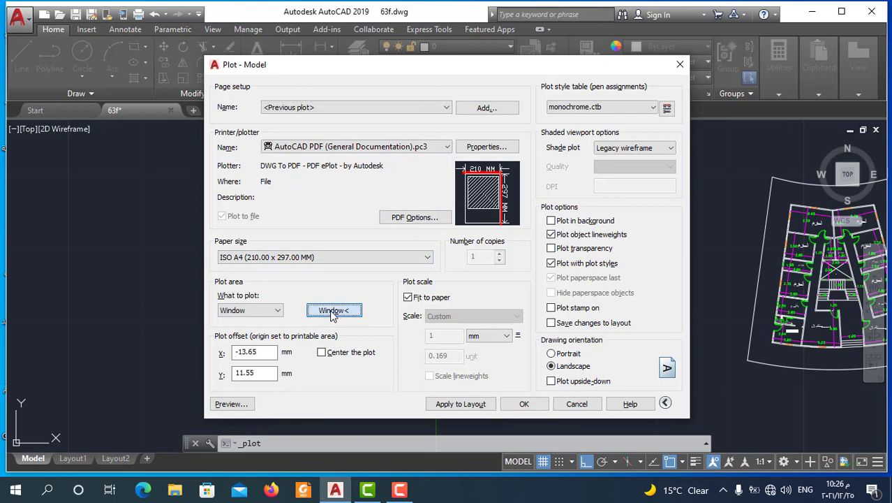
{"action": "left_click", "coordinate": [562, 163]}
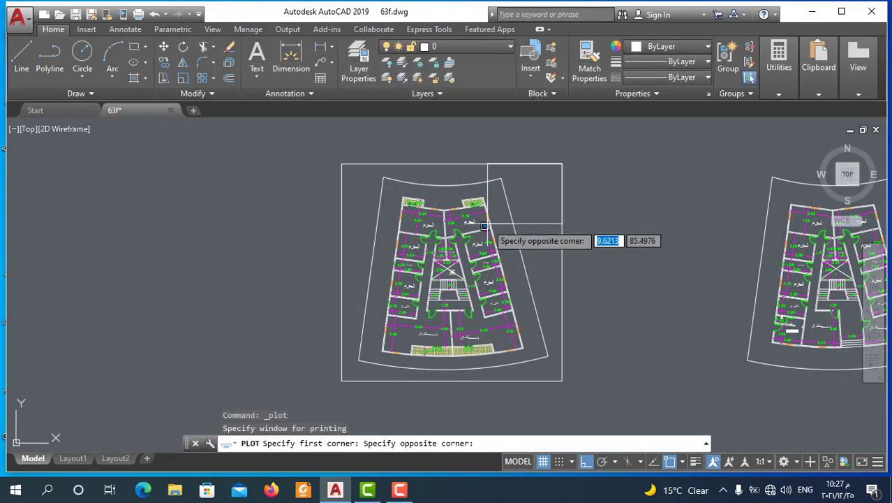
{"action": "left_click", "coordinate": [342, 381]}
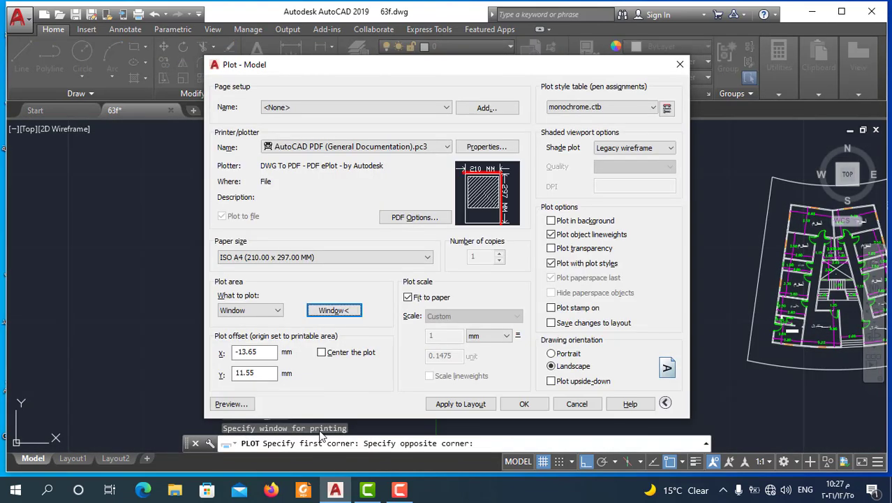
{"action": "double_click", "coordinate": [321, 352]}
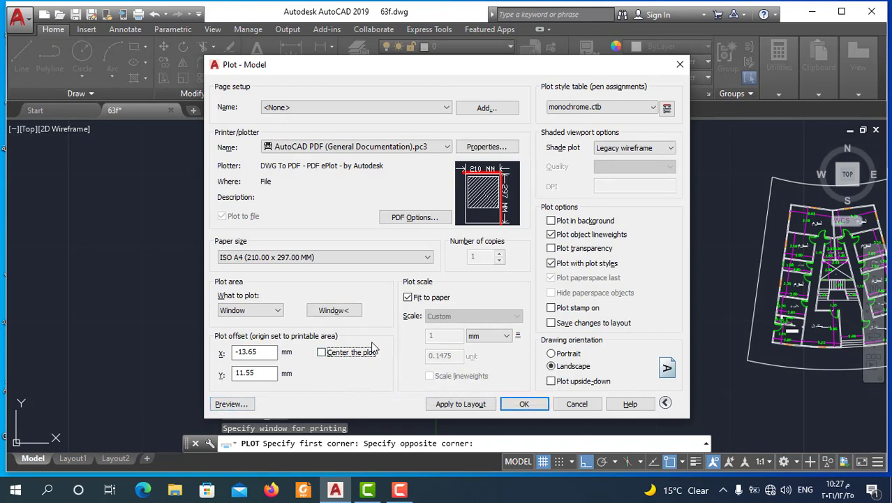
{"action": "left_click", "coordinate": [322, 353]}
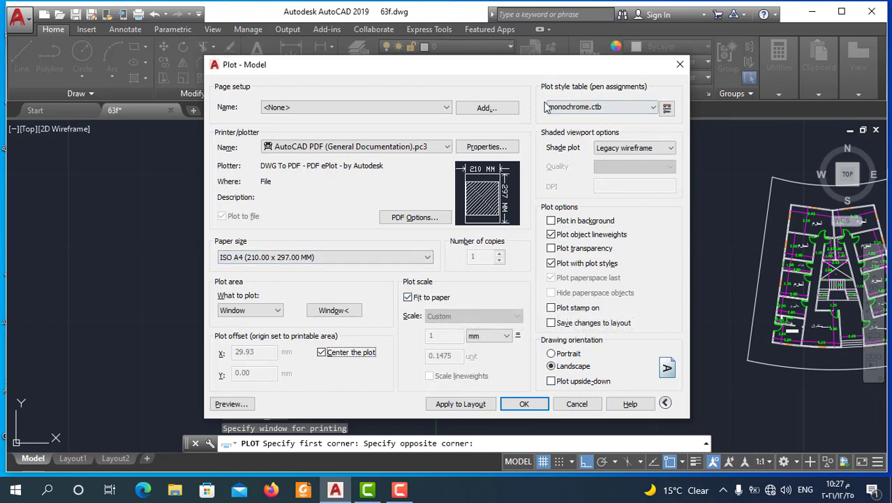
{"action": "left_click", "coordinate": [229, 404]}
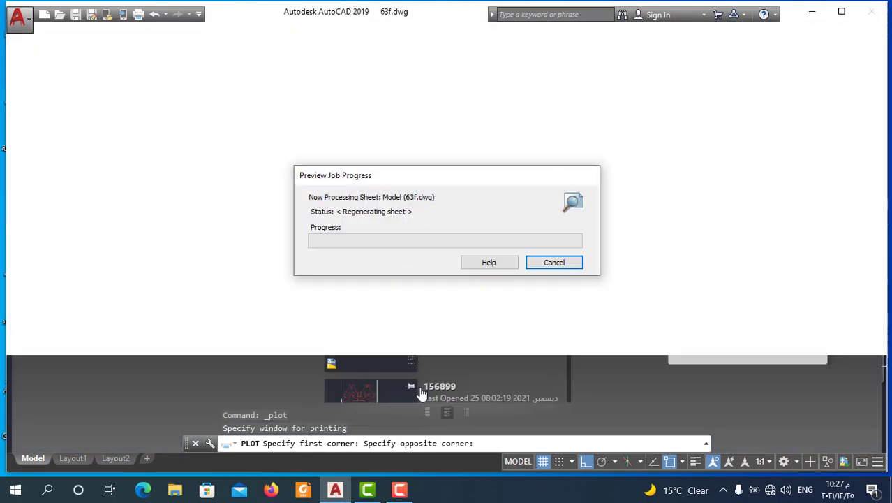
{"action": "scroll", "coordinate": [473, 337], "scroll_direction": "up", "scroll_amount": 3}
{"action": "scroll", "coordinate": [447, 358], "scroll_direction": "down", "scroll_amount": 2}
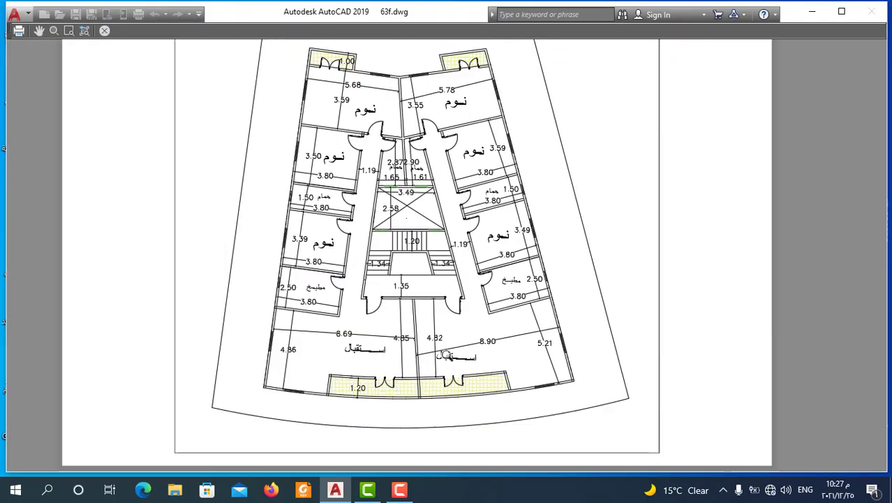
{"action": "scroll", "coordinate": [384, 304], "scroll_direction": "down", "scroll_amount": 1}
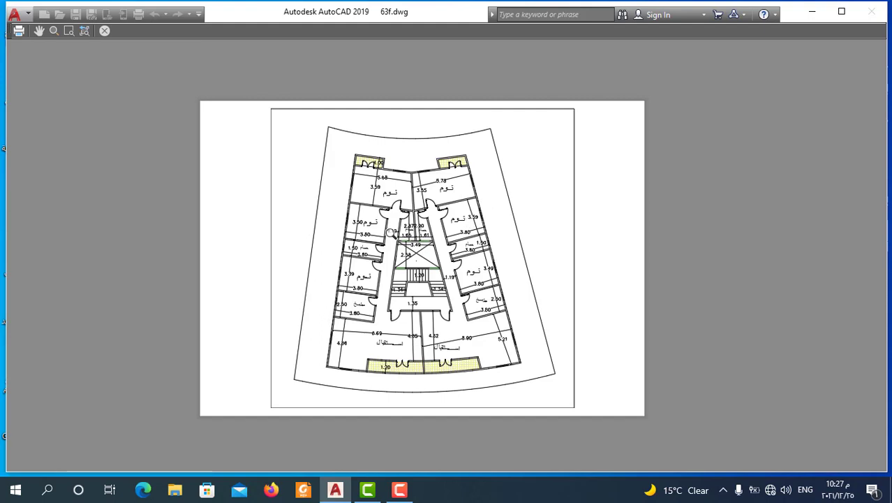
{"action": "scroll", "coordinate": [377, 252], "scroll_direction": "up", "scroll_amount": 2}
{"action": "scroll", "coordinate": [294, 209], "scroll_direction": "down", "scroll_amount": 2}
{"action": "right_click", "coordinate": [480, 242]}
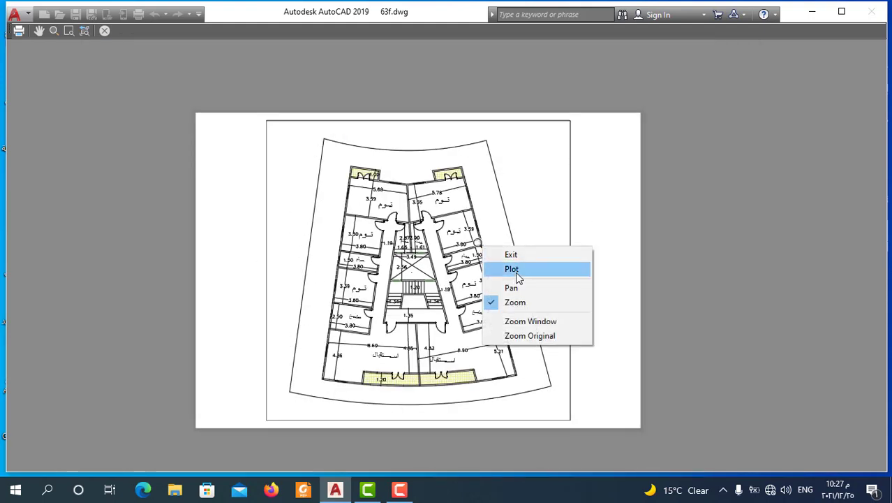
{"action": "left_click", "coordinate": [597, 217]}
{"action": "key", "text": "Escape"}
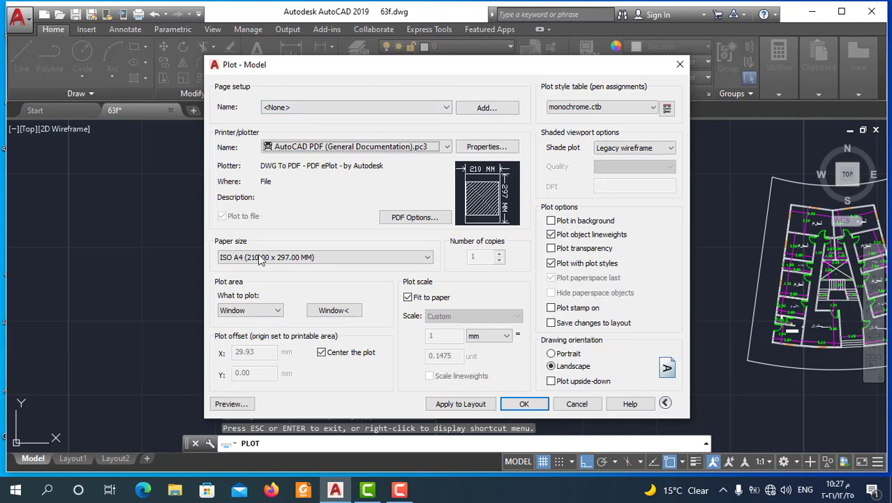
Switch to Portrait orientation and preview the centred A4 plot before returning to the dialog.
{"action": "left_click", "coordinate": [551, 353]}
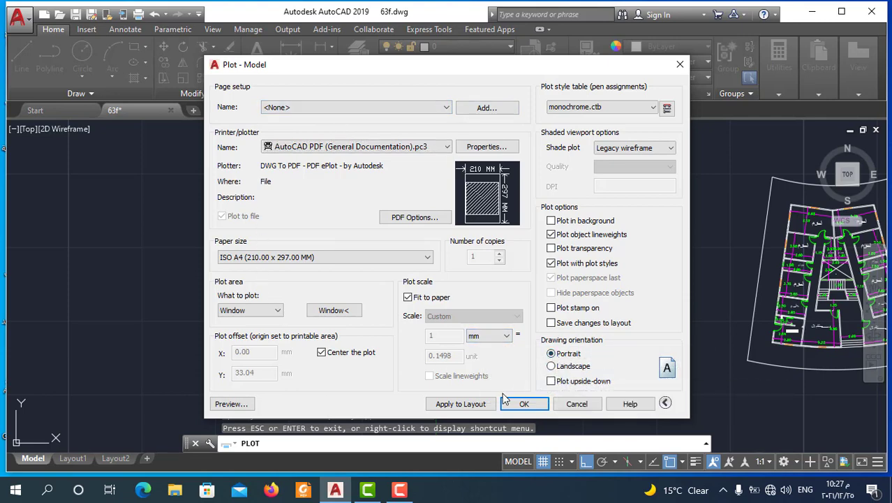
{"action": "left_click", "coordinate": [237, 403]}
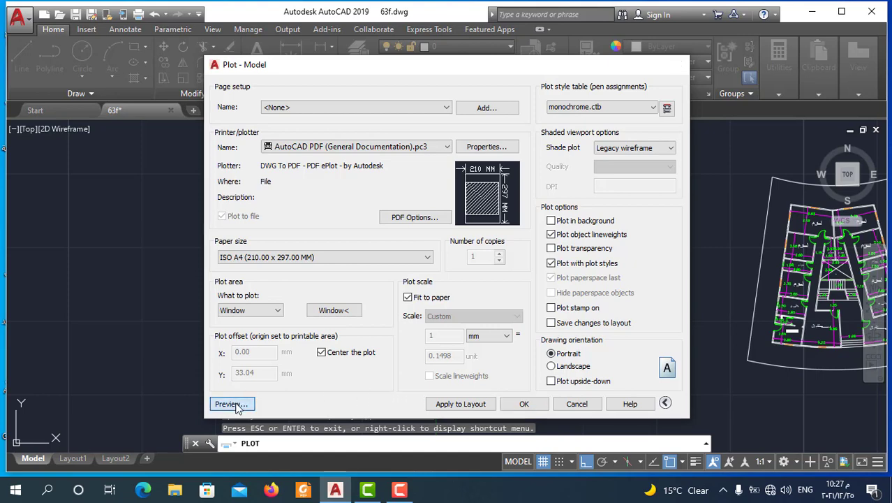
{"action": "scroll", "coordinate": [490, 230], "scroll_direction": "up", "scroll_amount": 3}
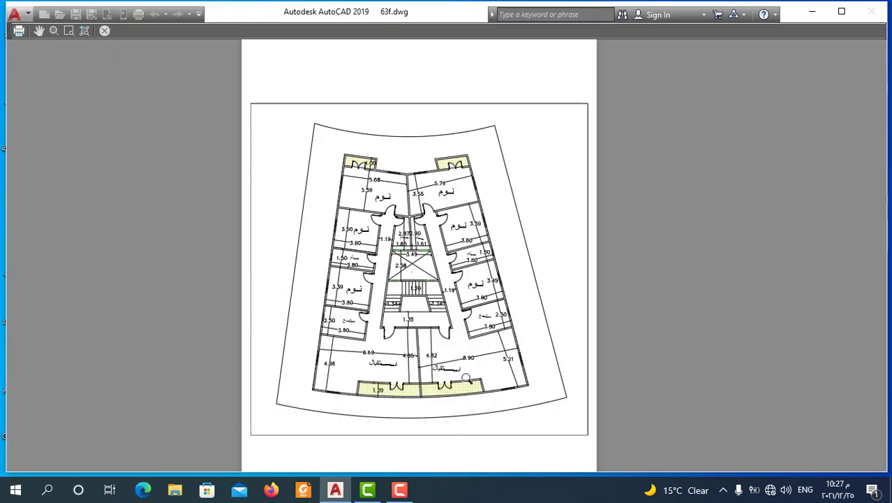
{"action": "scroll", "coordinate": [501, 292], "scroll_direction": "down", "scroll_amount": 2}
{"action": "key", "text": "Escape"}
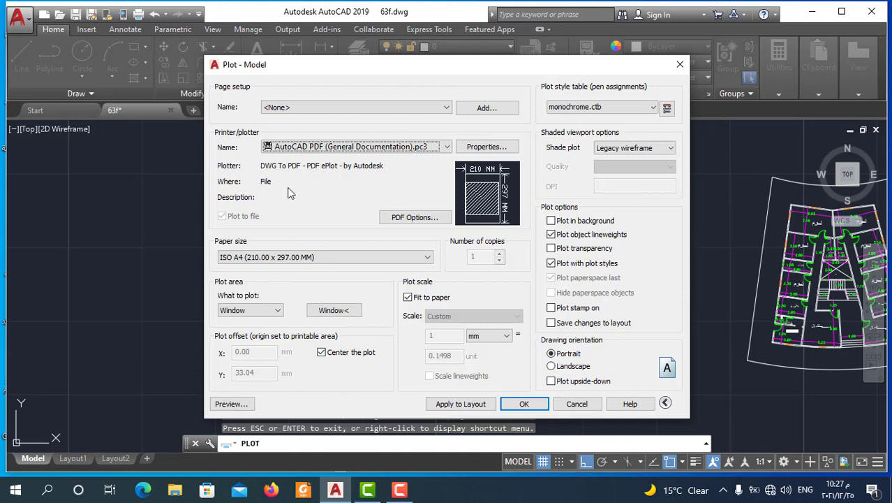
Turn off Fit to paper and set the plot scale to 100:1.
{"action": "double_click", "coordinate": [408, 298]}
{"action": "left_click", "coordinate": [407, 298]}
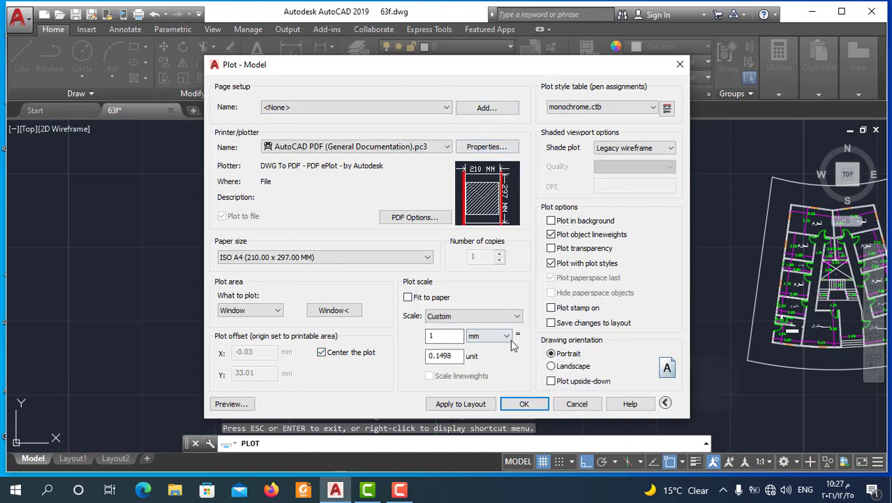
{"action": "left_click", "coordinate": [509, 337]}
{"action": "left_click", "coordinate": [508, 336]}
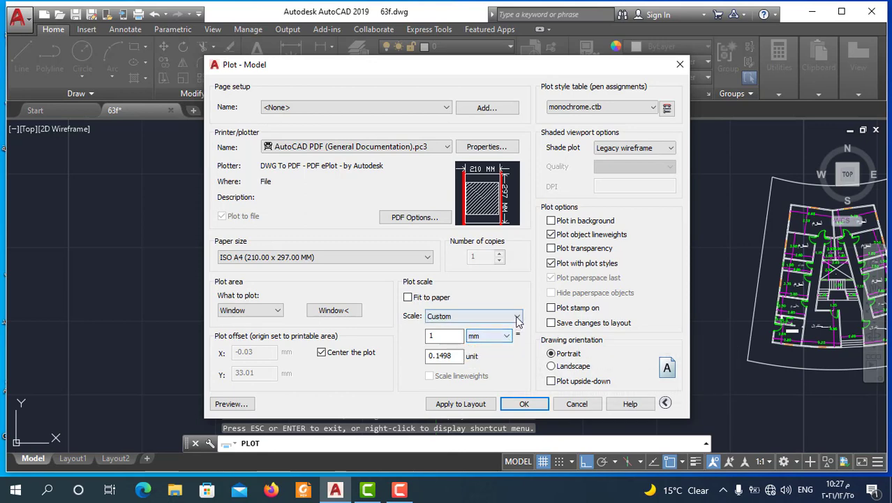
{"action": "left_click", "coordinate": [517, 316]}
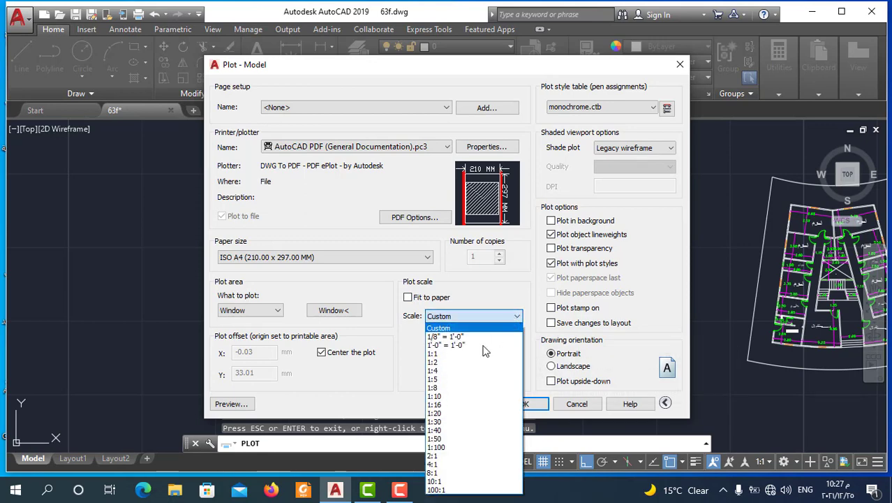
{"action": "left_click", "coordinate": [435, 489]}
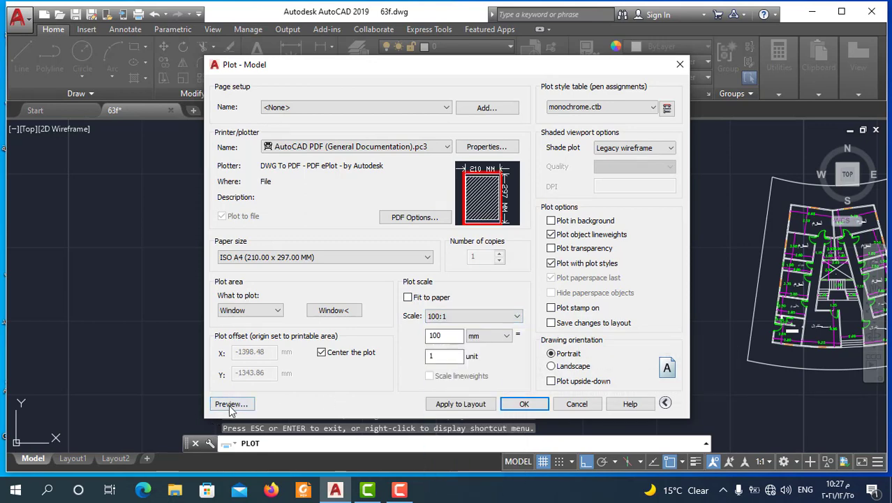
Preview the 100:1 plot past the scale warning, then close the preview.
{"action": "left_click", "coordinate": [231, 404]}
{"action": "left_click", "coordinate": [511, 256]}
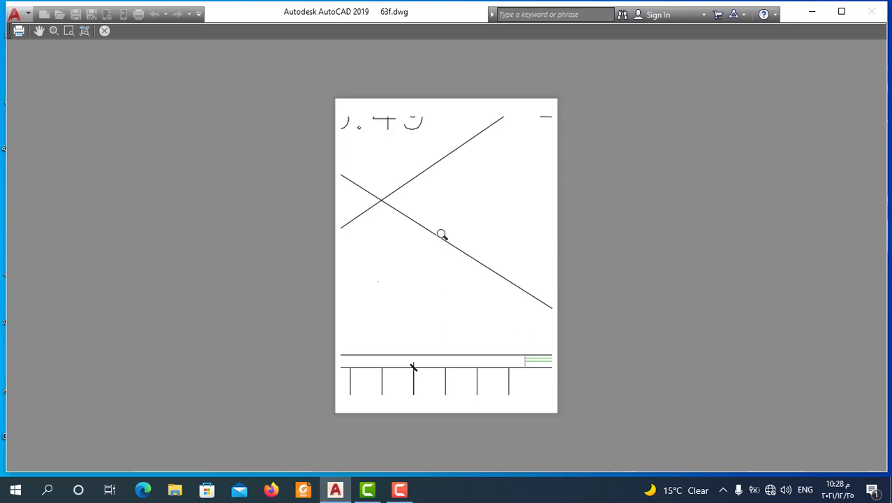
{"action": "key", "text": "Escape"}
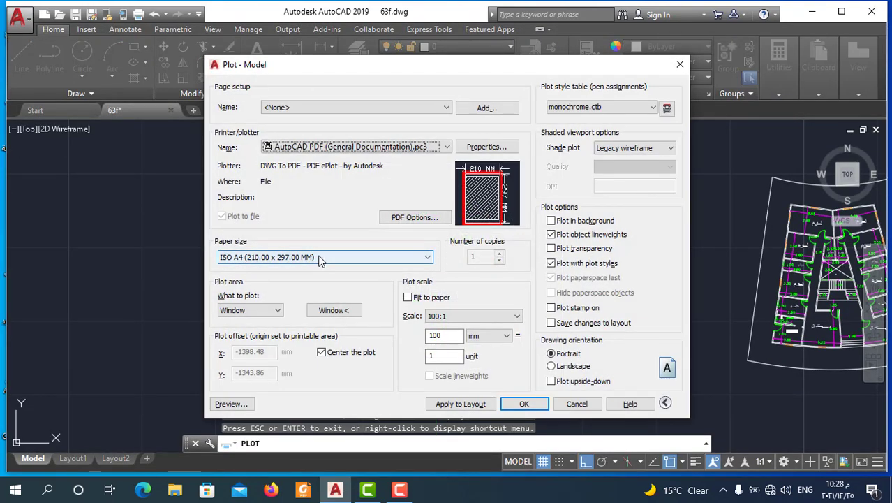
Switch the paper size to ISO A0 (841.00 x 1189.00 MM) and preview the 100:1 plot.
{"action": "left_click", "coordinate": [386, 257]}
{"action": "scroll", "coordinate": [348, 242], "scroll_direction": "up", "scroll_amount": 2}
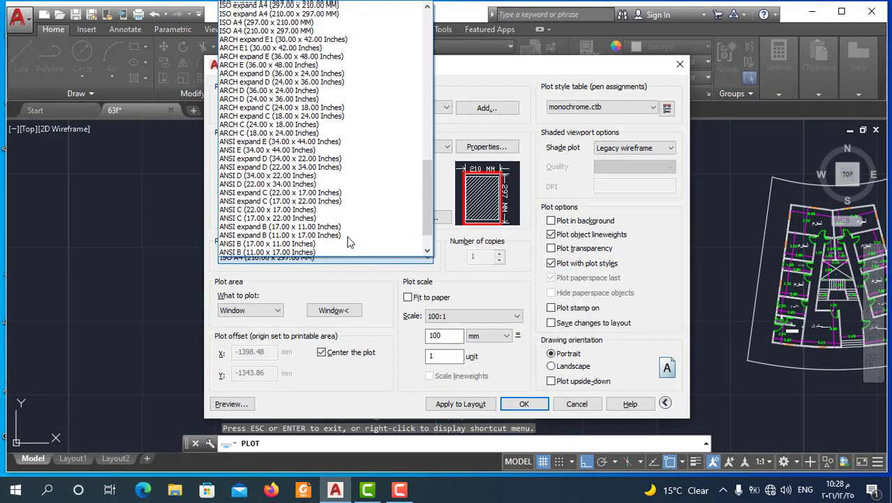
{"action": "scroll", "coordinate": [353, 209], "scroll_direction": "up", "scroll_amount": 3}
{"action": "scroll", "coordinate": [370, 201], "scroll_direction": "up", "scroll_amount": 3}
{"action": "scroll", "coordinate": [369, 200], "scroll_direction": "up", "scroll_amount": 2}
{"action": "scroll", "coordinate": [368, 201], "scroll_direction": "up", "scroll_amount": 2}
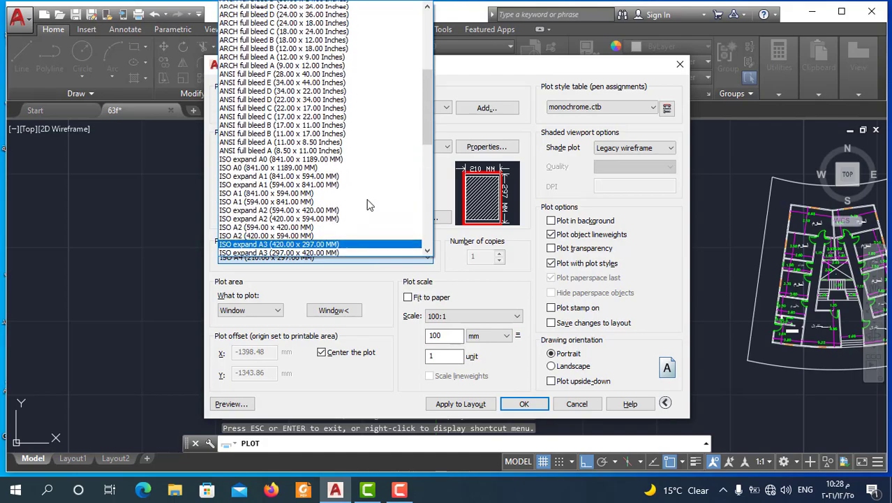
{"action": "scroll", "coordinate": [368, 201], "scroll_direction": "up", "scroll_amount": 2}
{"action": "scroll", "coordinate": [368, 201], "scroll_direction": "up", "scroll_amount": 2}
{"action": "scroll", "coordinate": [365, 151], "scroll_direction": "down", "scroll_amount": 2}
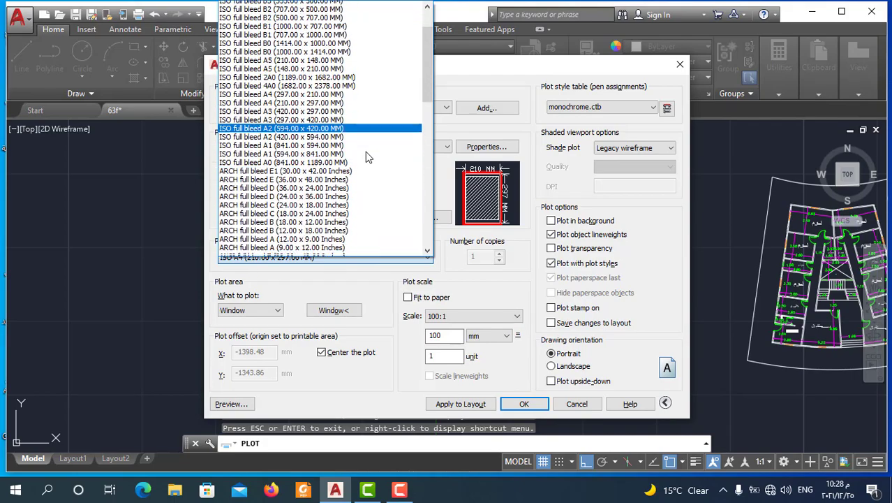
{"action": "scroll", "coordinate": [365, 152], "scroll_direction": "down", "scroll_amount": 1}
{"action": "scroll", "coordinate": [365, 160], "scroll_direction": "down", "scroll_amount": 1}
{"action": "scroll", "coordinate": [343, 202], "scroll_direction": "down", "scroll_amount": 2}
{"action": "scroll", "coordinate": [344, 202], "scroll_direction": "down", "scroll_amount": 2}
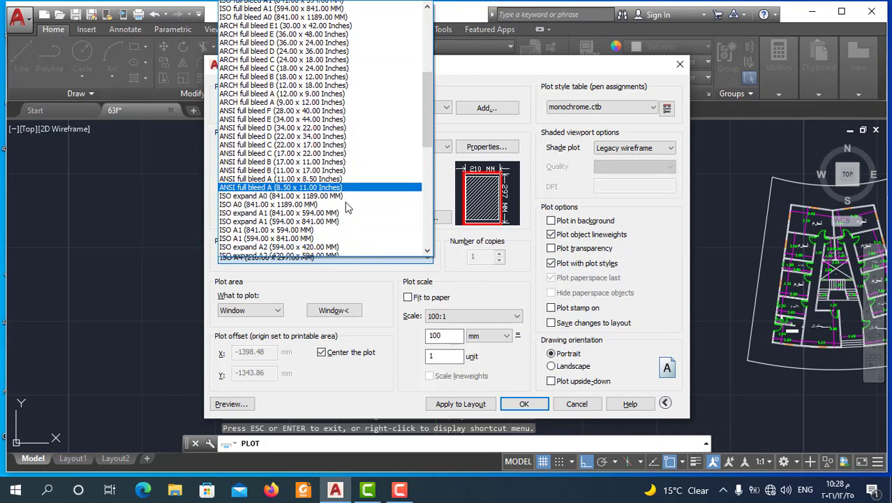
{"action": "scroll", "coordinate": [345, 201], "scroll_direction": "down", "scroll_amount": 1}
{"action": "left_click", "coordinate": [299, 195]}
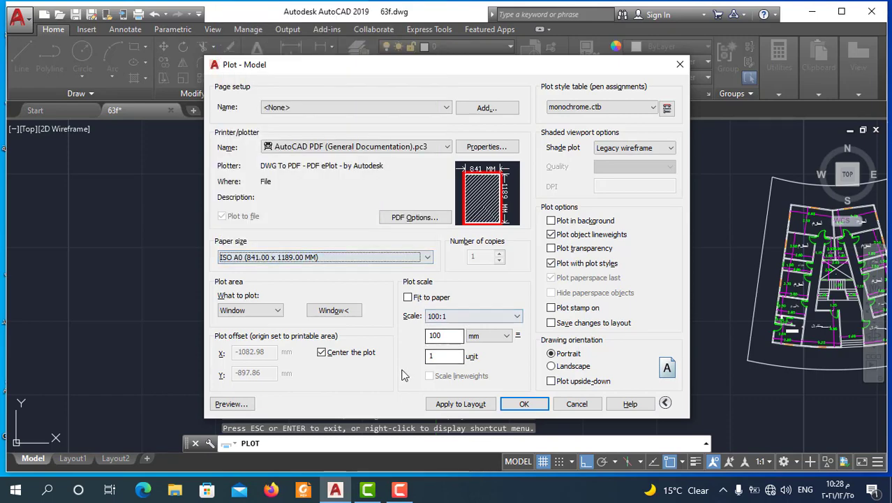
{"action": "left_click", "coordinate": [231, 404]}
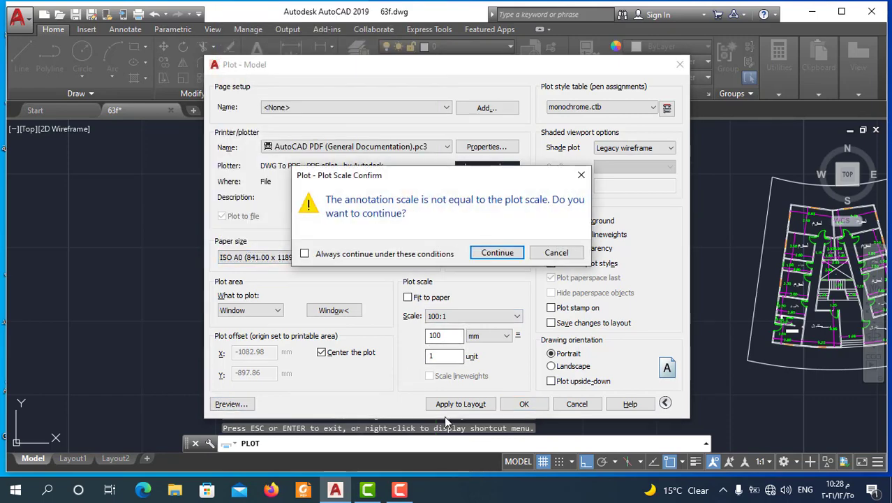
{"action": "left_click", "coordinate": [497, 252]}
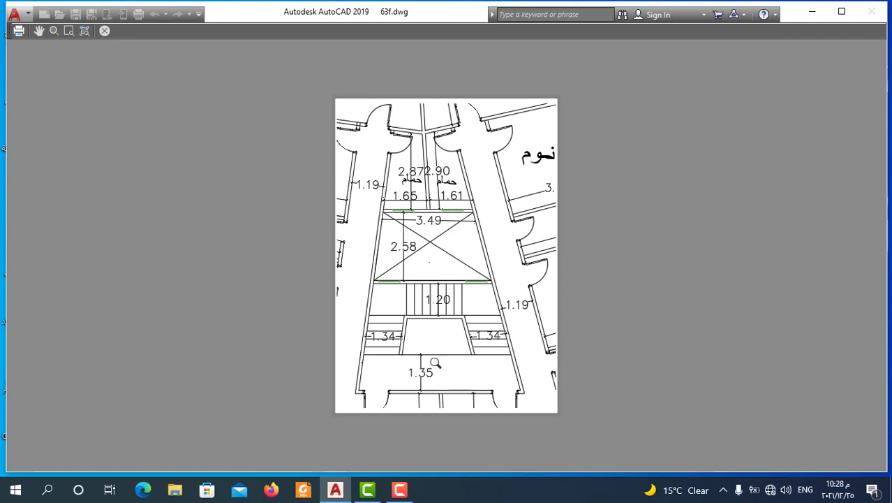
Set the A0 plot to landscape orientation and check it in the preview.
{"action": "key", "text": "Escape"}
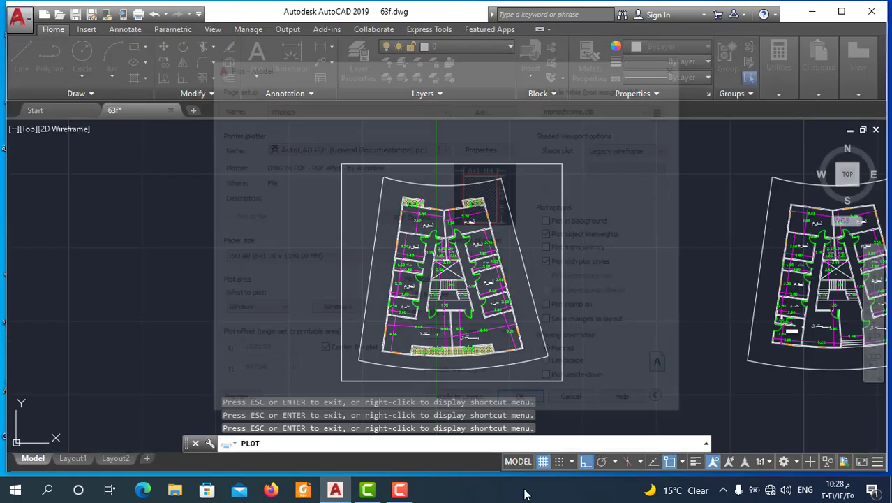
{"action": "left_click", "coordinate": [552, 367]}
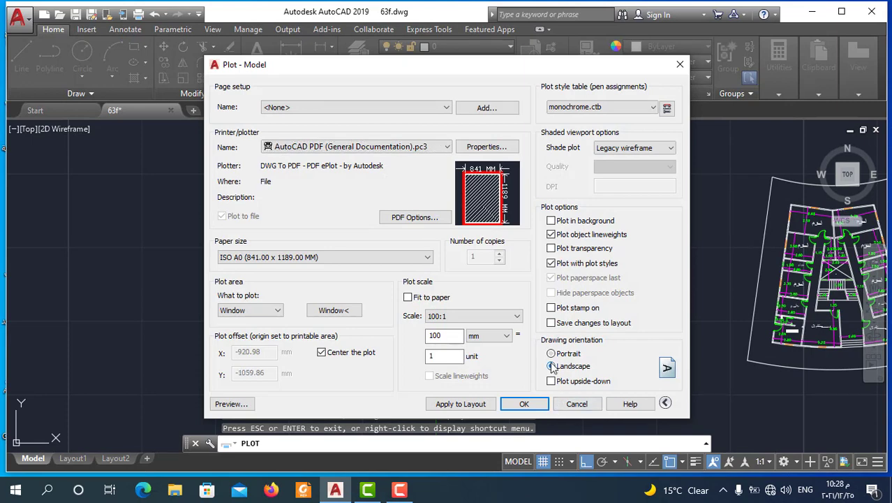
{"action": "left_click", "coordinate": [229, 404]}
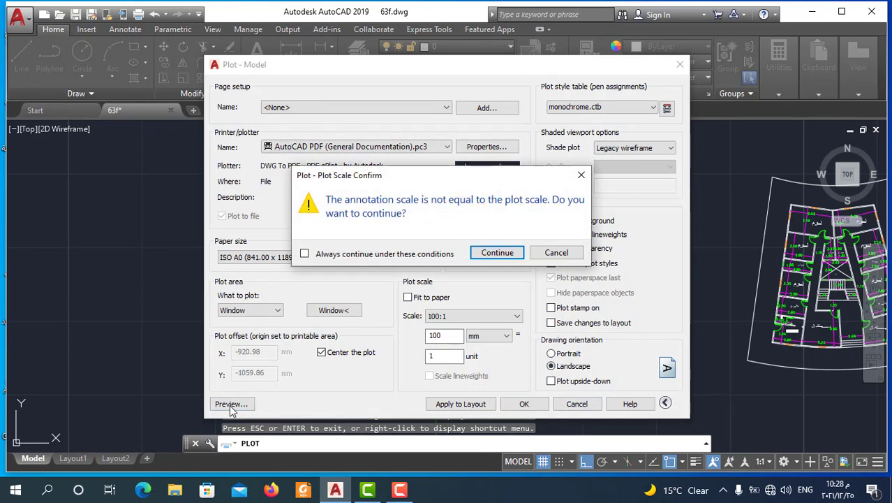
{"action": "left_click", "coordinate": [497, 252]}
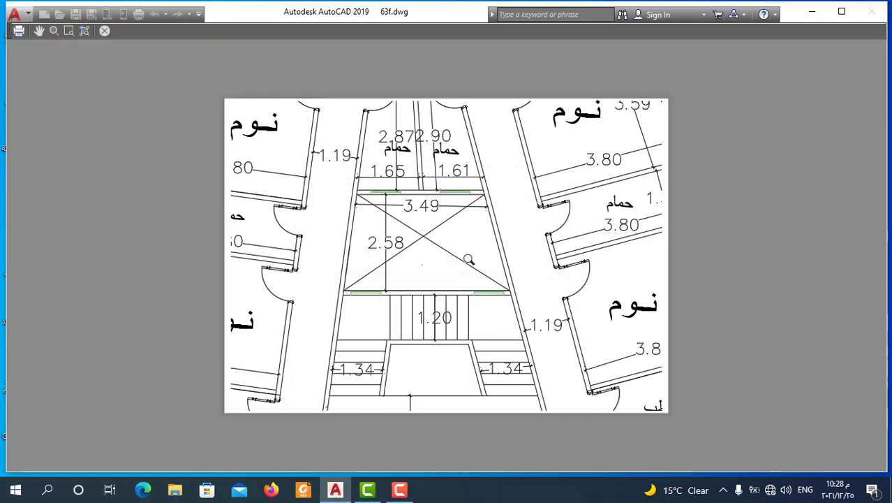
{"action": "key", "text": "Escape"}
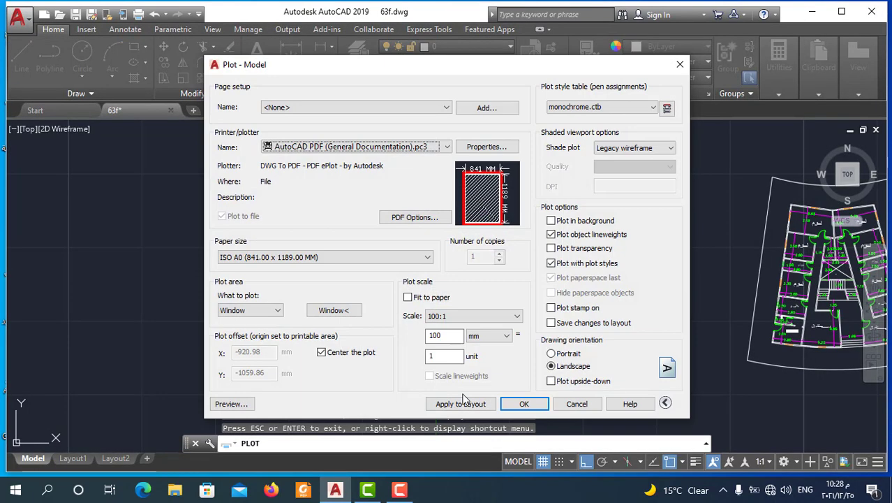
Change the plot scale to 1:100 and inspect the preview before closing it.
{"action": "left_click", "coordinate": [515, 317]}
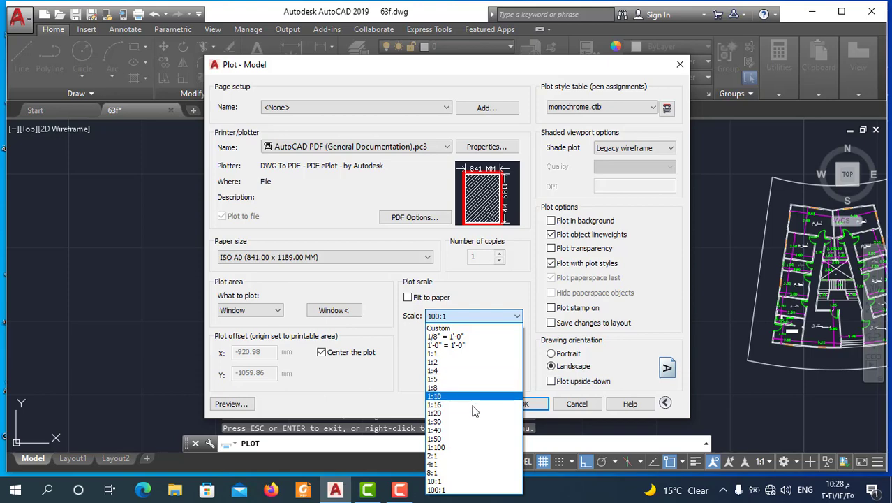
{"action": "left_click", "coordinate": [458, 448]}
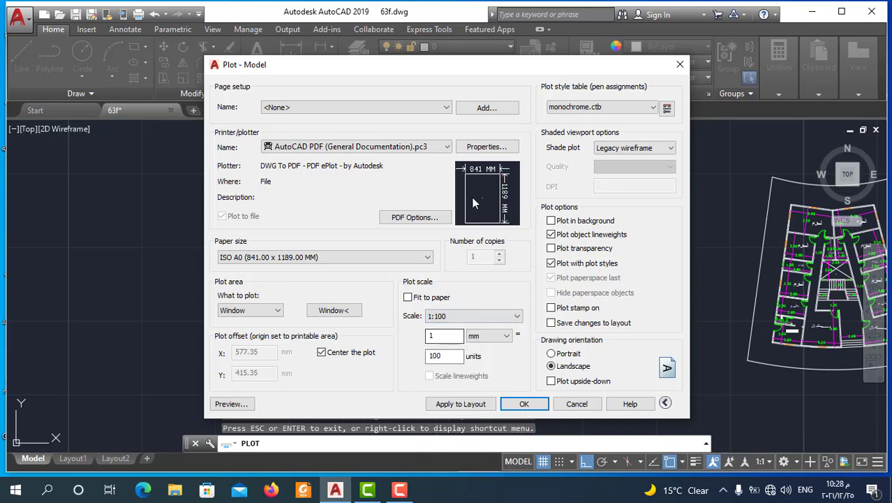
{"action": "left_click", "coordinate": [231, 404]}
{"action": "left_click", "coordinate": [494, 253]}
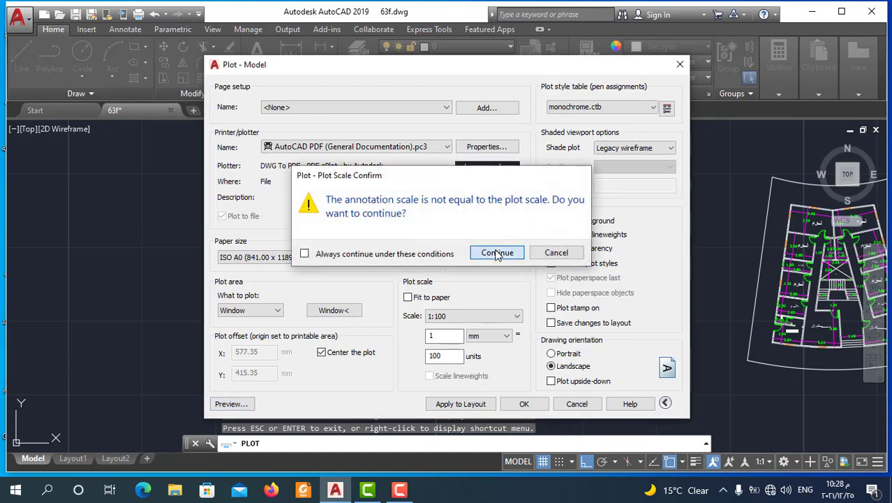
{"action": "scroll", "coordinate": [454, 264], "scroll_direction": "up", "scroll_amount": 5}
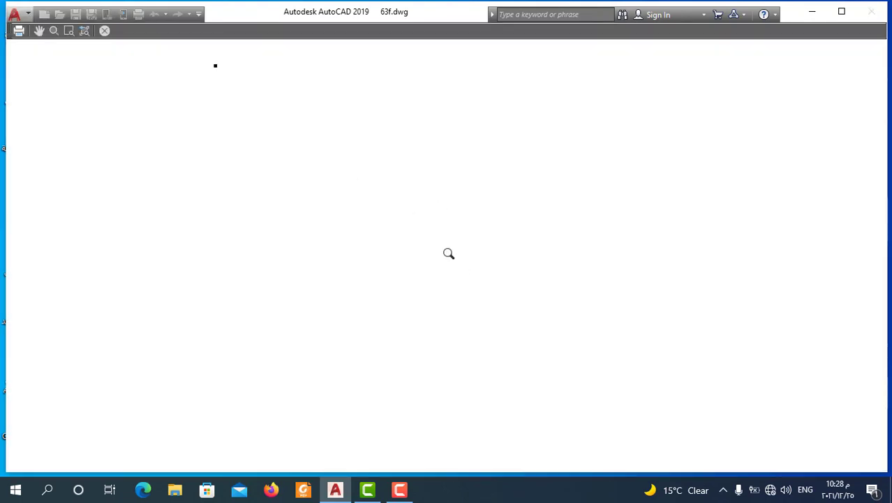
{"action": "scroll", "coordinate": [342, 151], "scroll_direction": "up", "scroll_amount": 1}
{"action": "scroll", "coordinate": [282, 167], "scroll_direction": "down", "scroll_amount": 2}
{"action": "key", "text": "Escape"}
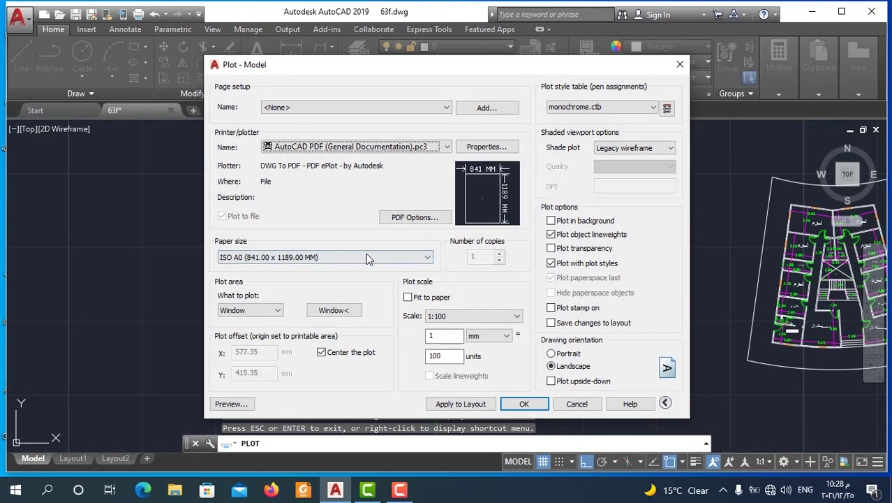
Change the paper to ISO A3 (420.00 x 297.00 MM) and preview the 1:100 landscape plot.
{"action": "left_click", "coordinate": [367, 259]}
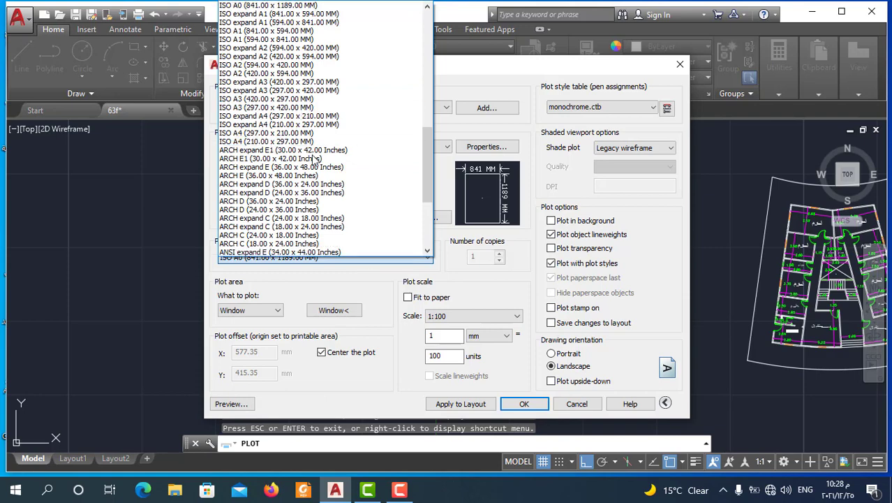
{"action": "scroll", "coordinate": [327, 213], "scroll_direction": "up", "scroll_amount": 1}
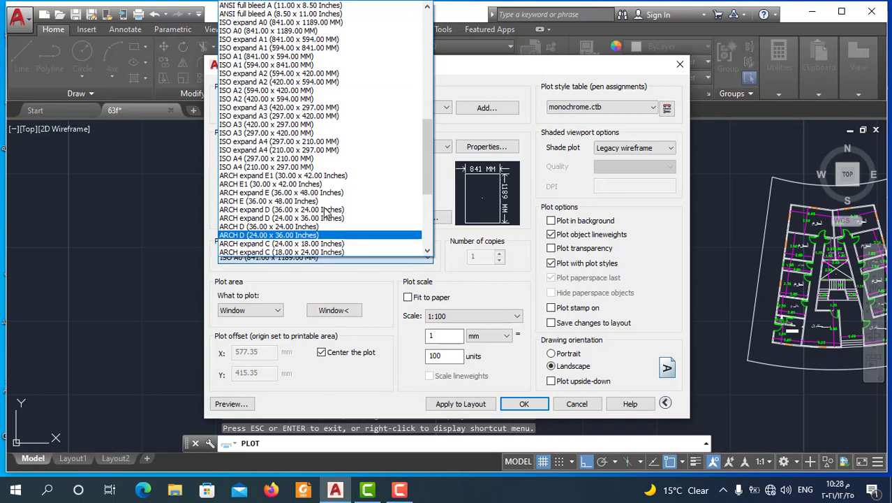
{"action": "left_click", "coordinate": [253, 125]}
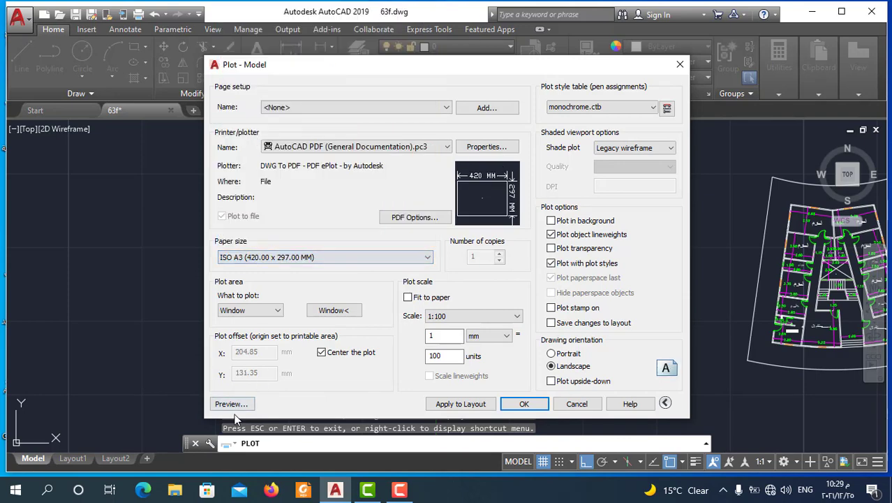
{"action": "left_click", "coordinate": [231, 404]}
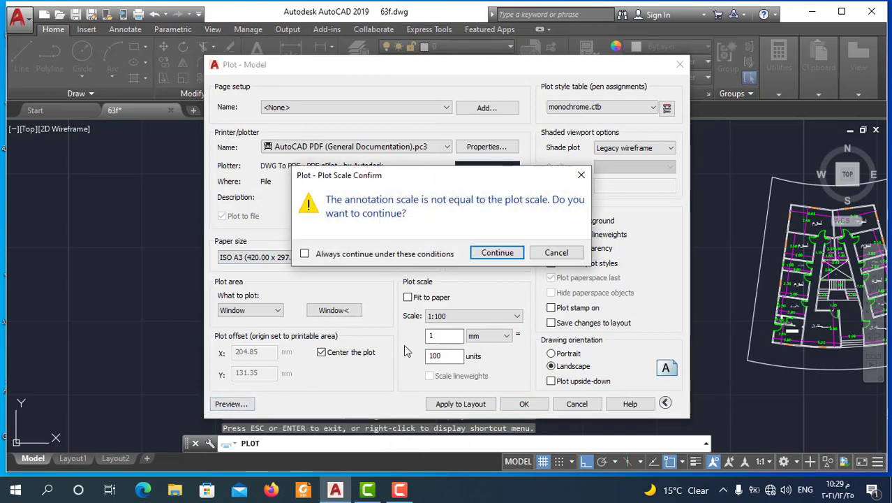
{"action": "left_click", "coordinate": [491, 252]}
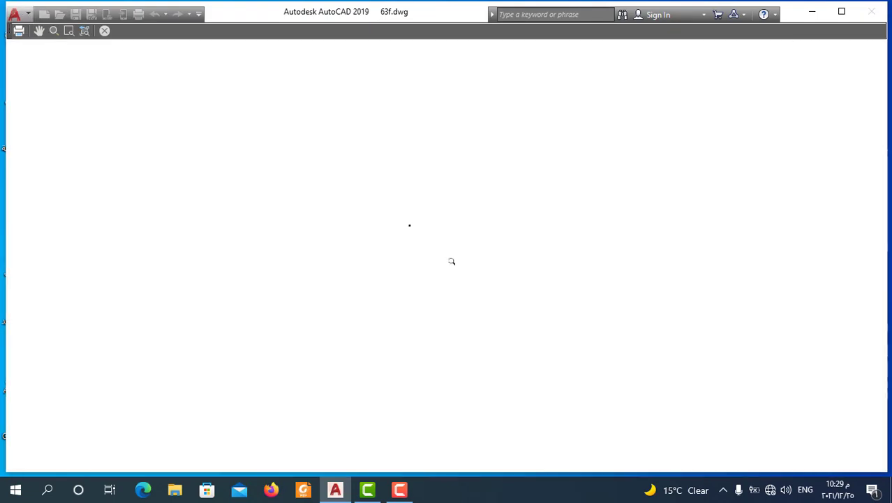
{"action": "key", "text": "Escape"}
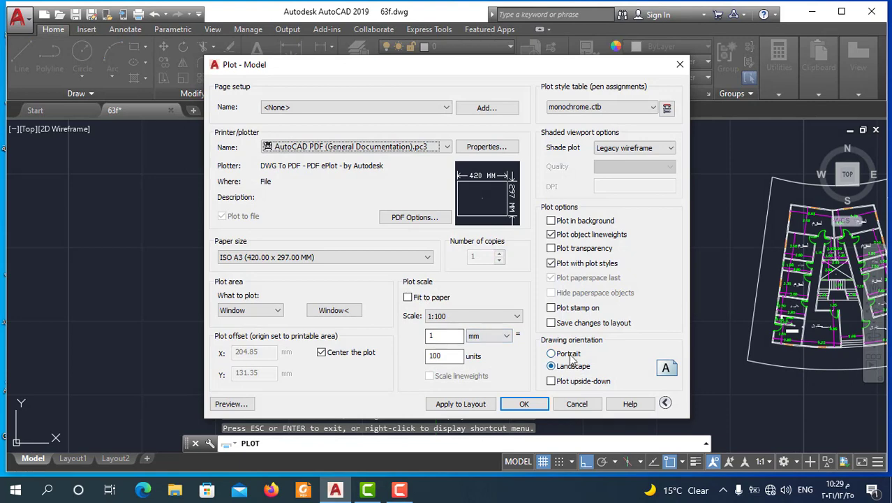
Pick a new plot window around the floor plan and preview the 1:100 result.
{"action": "left_click", "coordinate": [334, 310]}
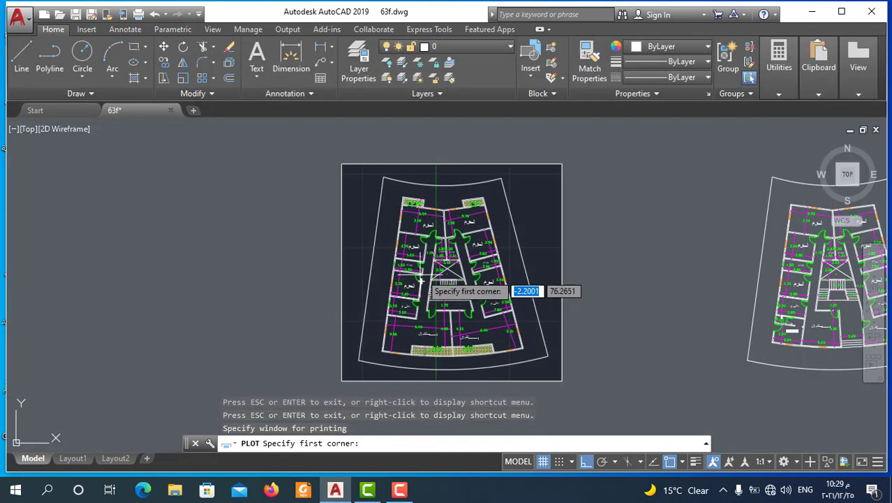
{"action": "left_click", "coordinate": [549, 171]}
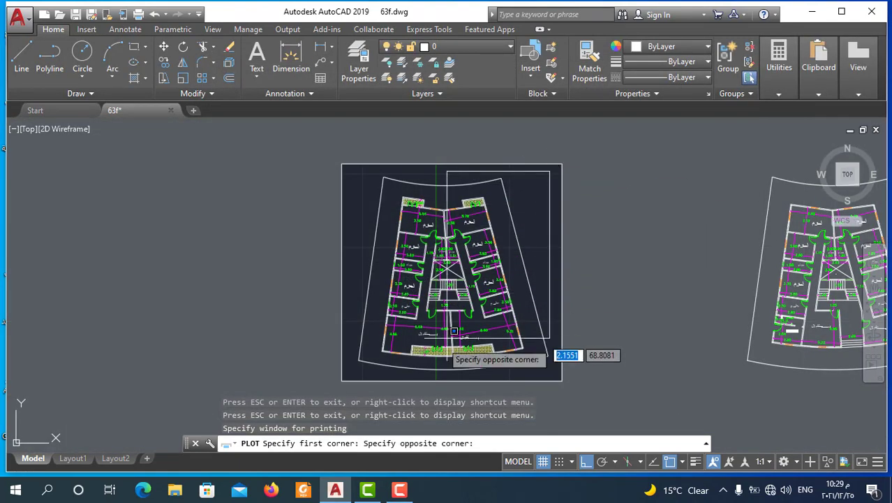
{"action": "left_click", "coordinate": [342, 380]}
{"action": "left_click", "coordinate": [231, 403]}
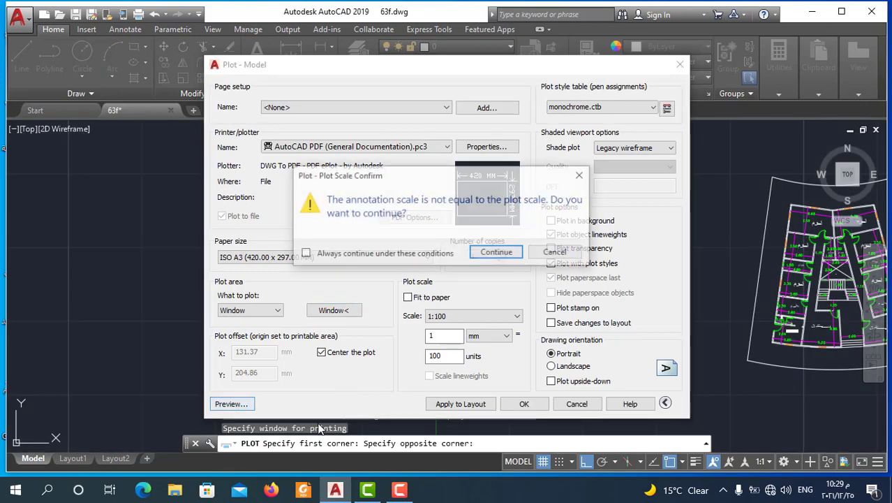
{"action": "left_click", "coordinate": [497, 252]}
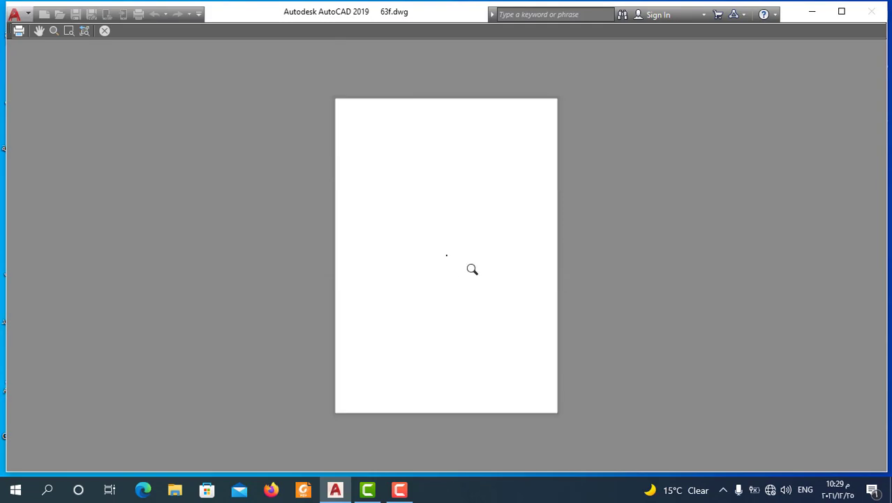
{"action": "key", "text": "Escape"}
Plot on ISO A4 in landscape with Fit to paper, and check the preview.
{"action": "left_click", "coordinate": [386, 260]}
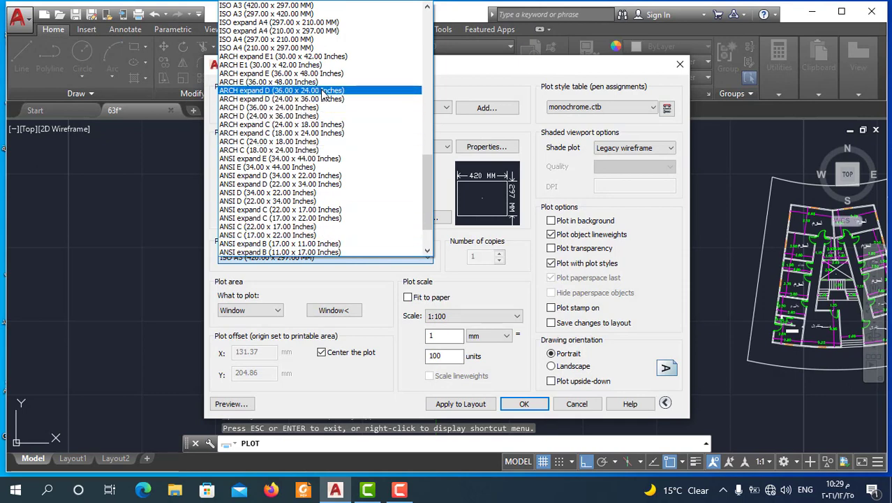
{"action": "left_click", "coordinate": [301, 49]}
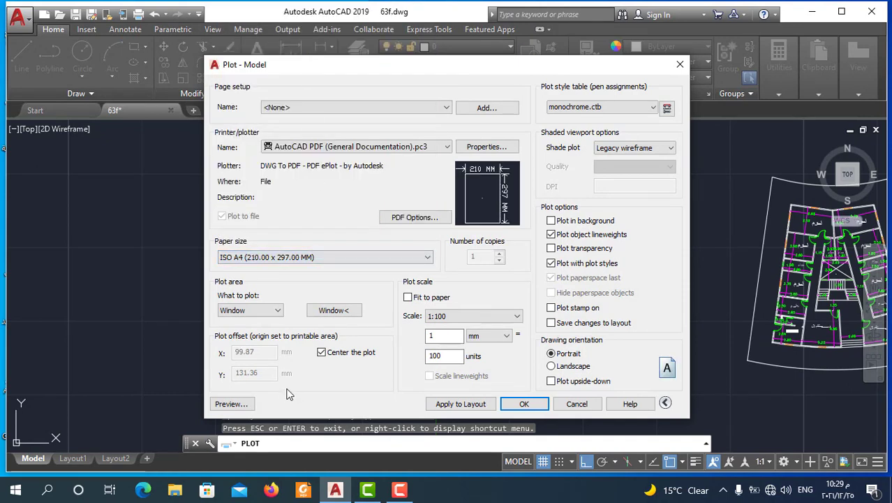
{"action": "left_click", "coordinate": [571, 365]}
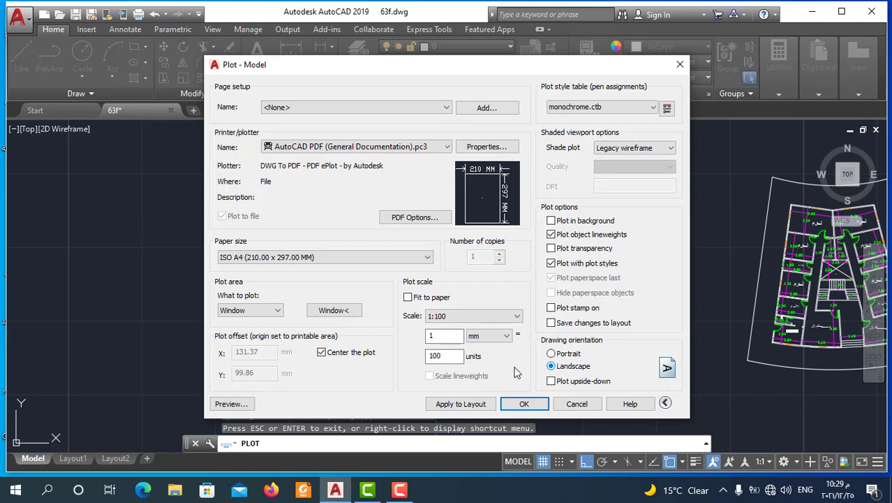
{"action": "left_click", "coordinate": [409, 298]}
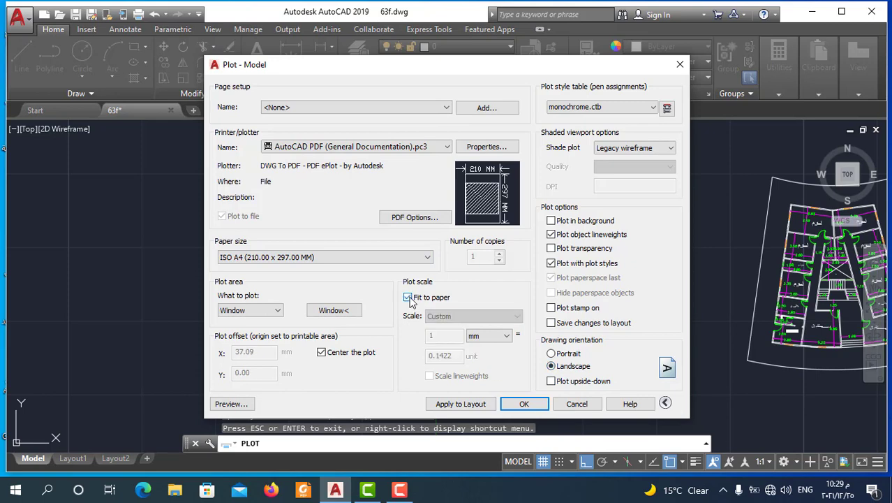
{"action": "left_click", "coordinate": [240, 404]}
{"action": "scroll", "coordinate": [483, 295], "scroll_direction": "up", "scroll_amount": 3}
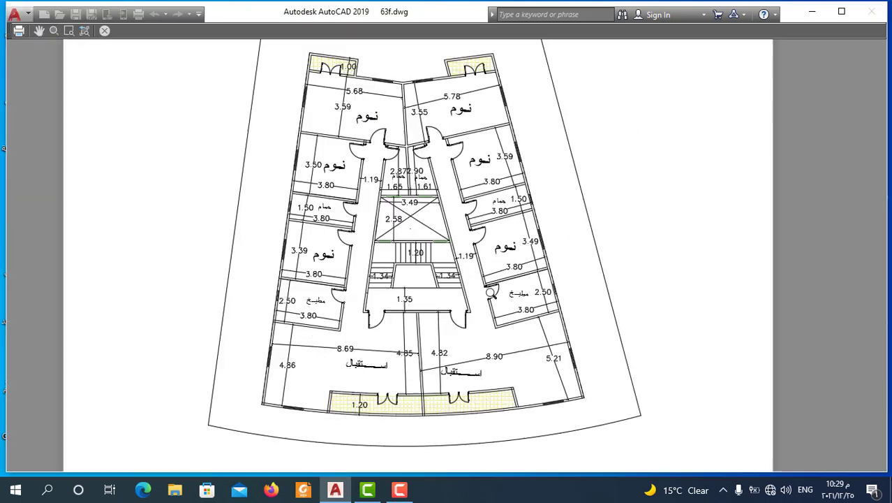
{"action": "scroll", "coordinate": [477, 252], "scroll_direction": "down", "scroll_amount": 3}
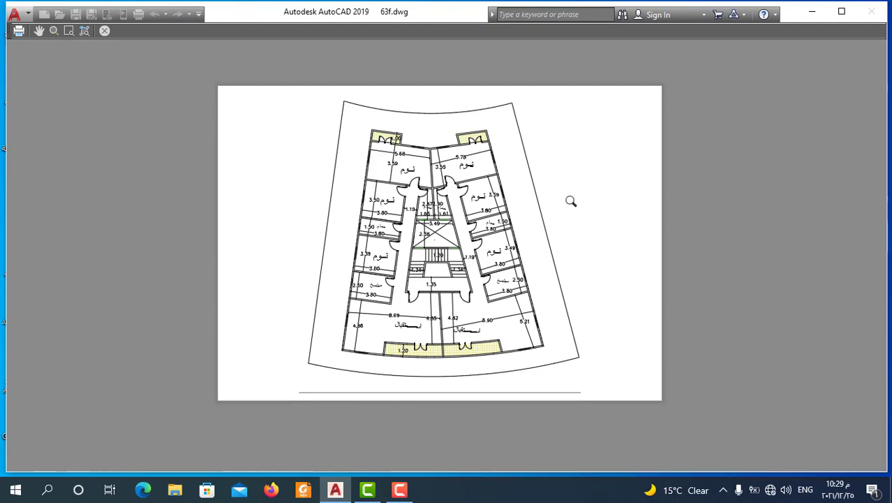
{"action": "key", "text": "Escape"}
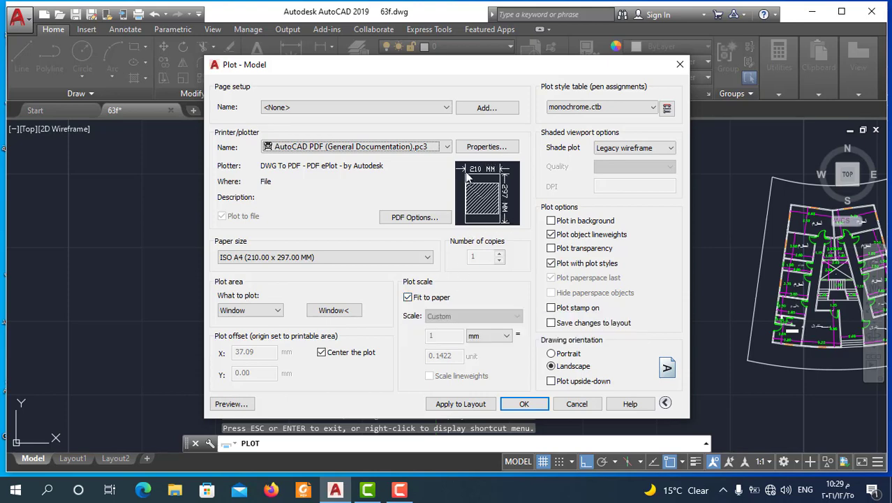
{"action": "left_click", "coordinate": [408, 298]}
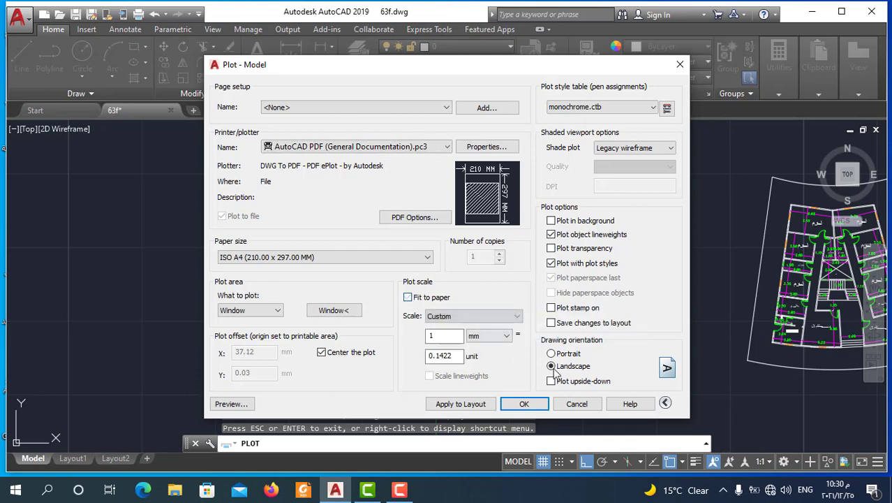
{"action": "left_click", "coordinate": [517, 318]}
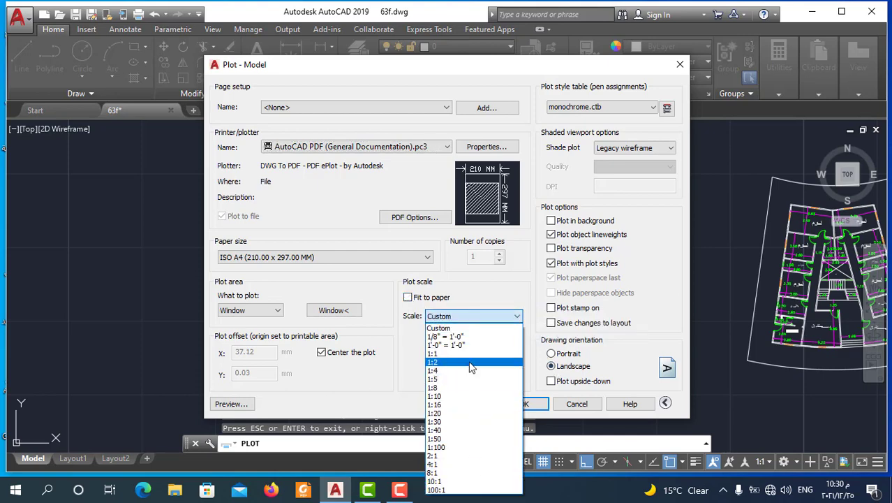
{"action": "left_click", "coordinate": [412, 375]}
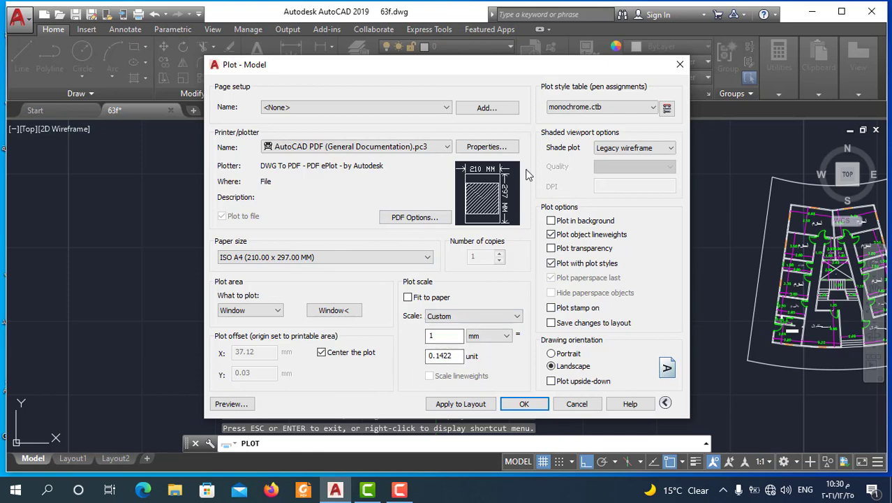
{"action": "left_click", "coordinate": [408, 298]}
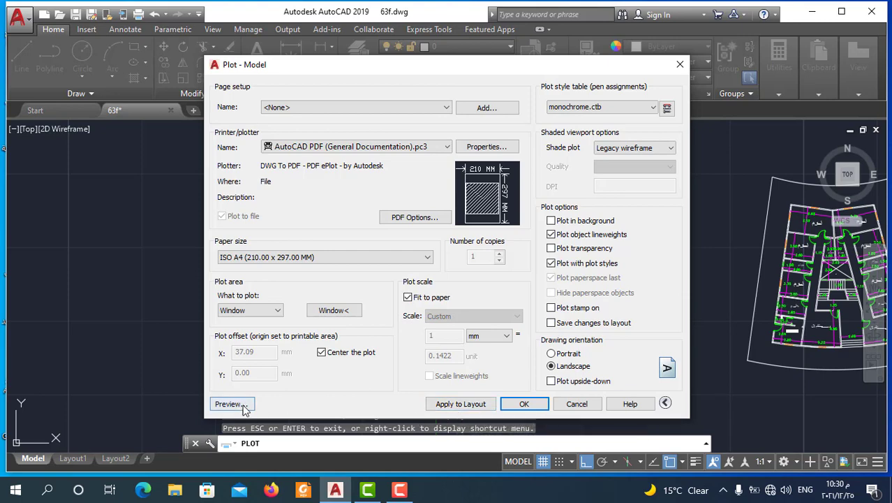
{"action": "left_click", "coordinate": [231, 404]}
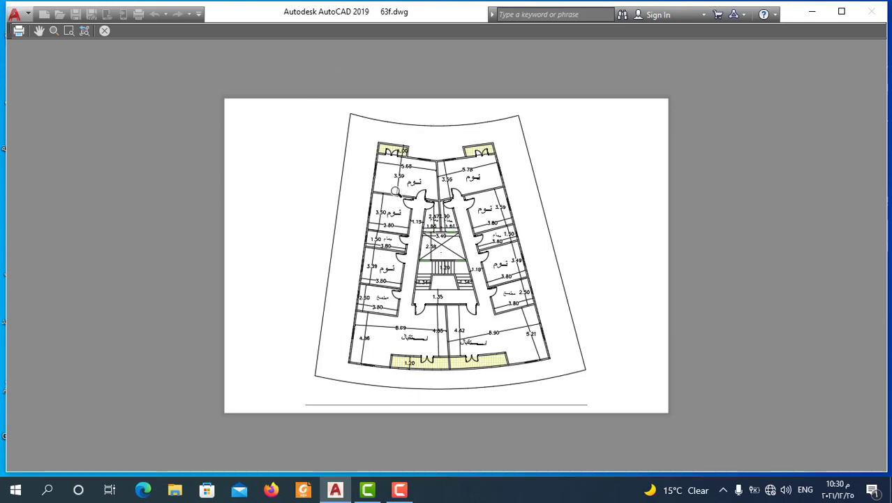
{"action": "key", "text": "Escape"}
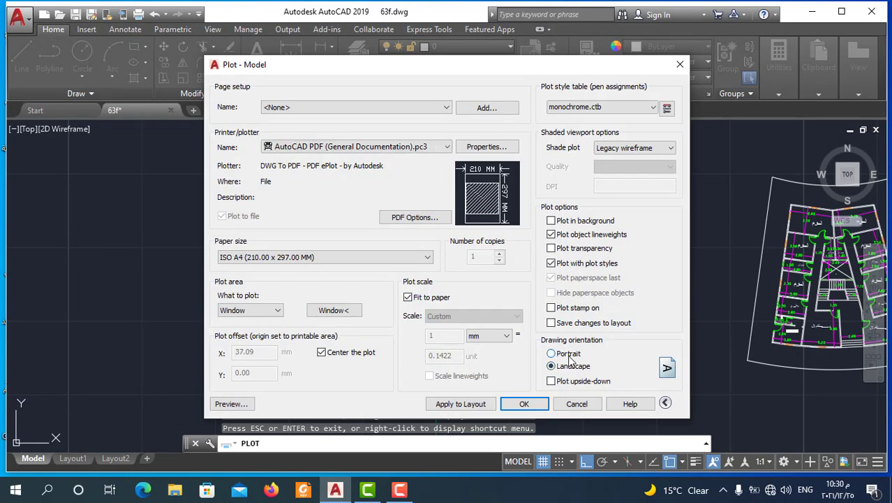
Make the A4 plot portrait, preview it, apply the settings to the layout, and plot.
{"action": "left_click", "coordinate": [569, 353]}
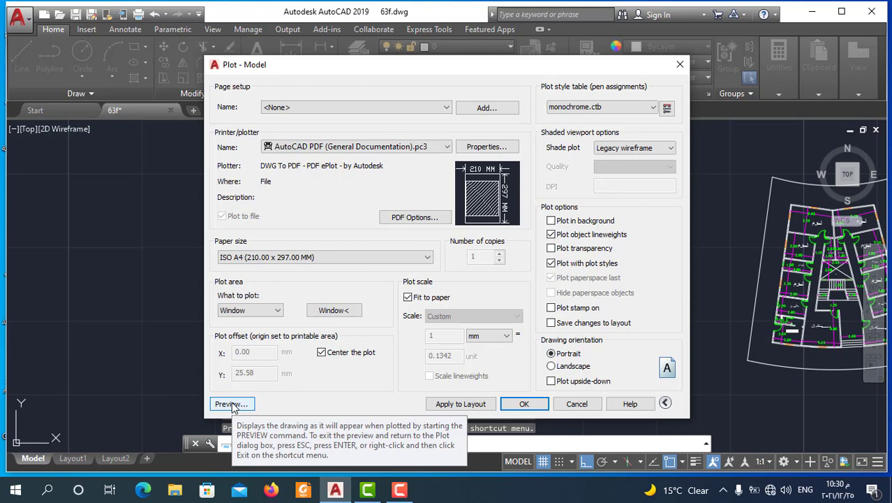
{"action": "left_click", "coordinate": [231, 404]}
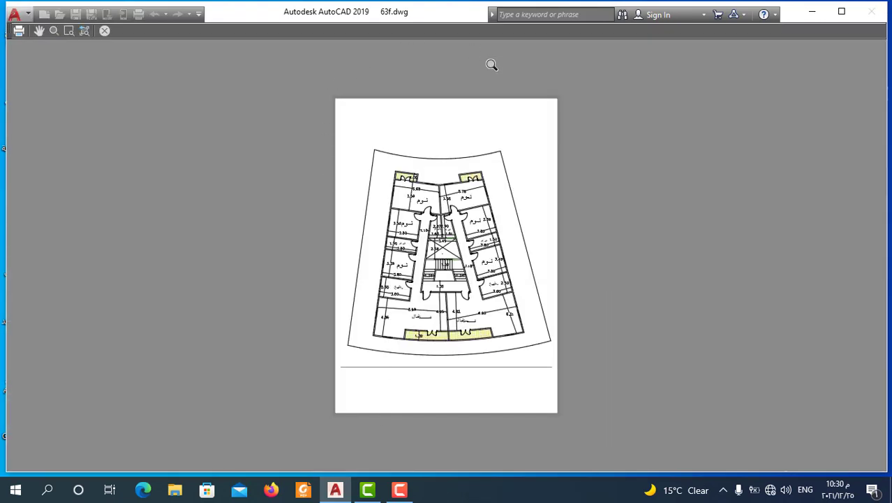
{"action": "key", "text": "Escape"}
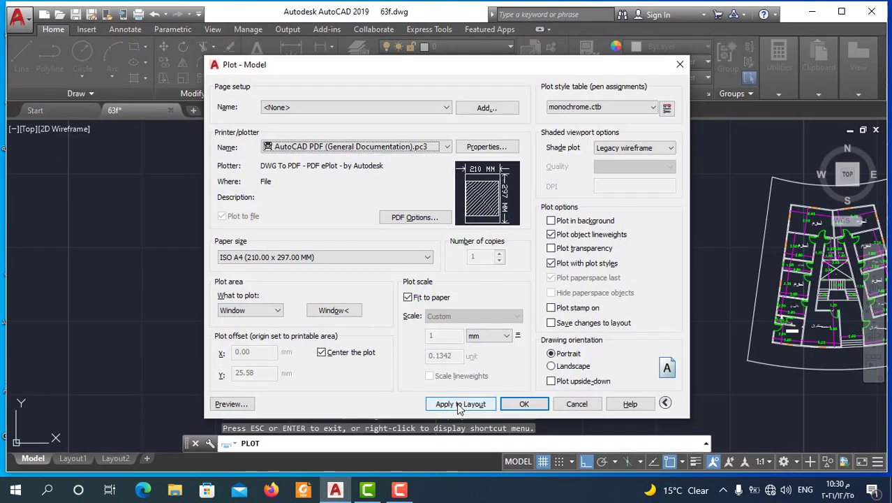
{"action": "left_click", "coordinate": [459, 404]}
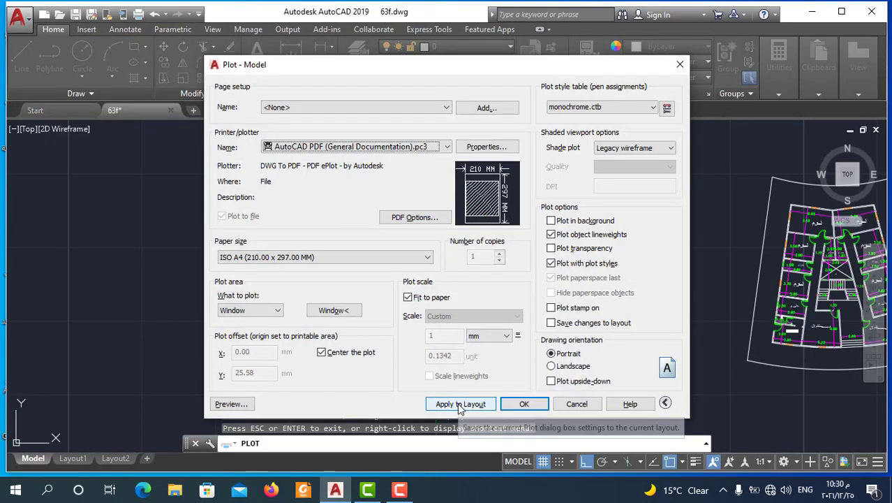
{"action": "left_click", "coordinate": [525, 405]}
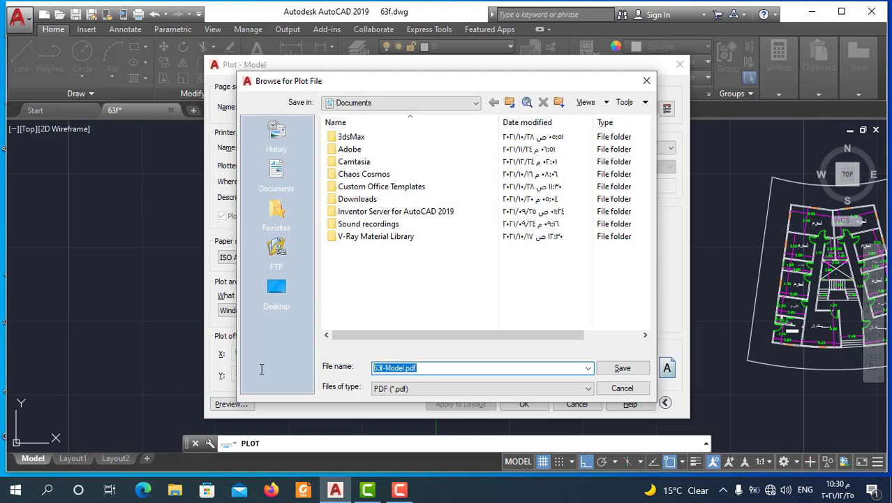
Save the plot file as 1122333.pdf on the Desktop.
{"action": "type", "text": "11"}
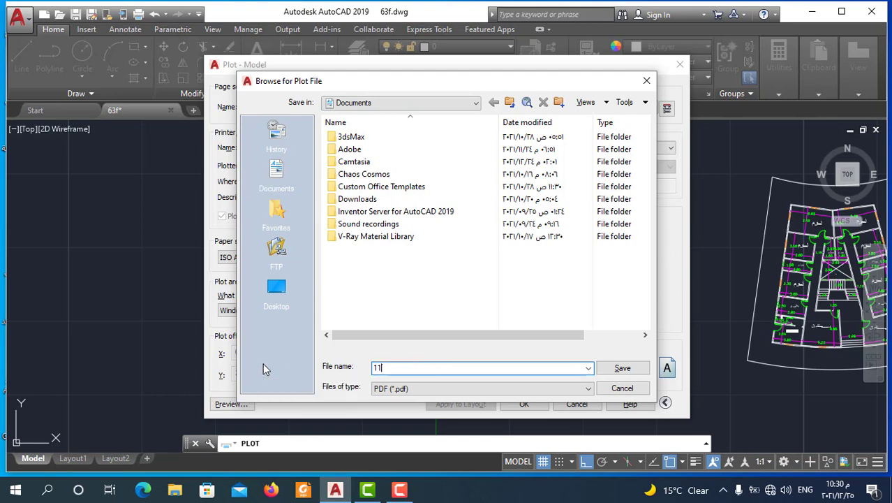
{"action": "type", "text": "22333"}
{"action": "left_click", "coordinate": [283, 296]}
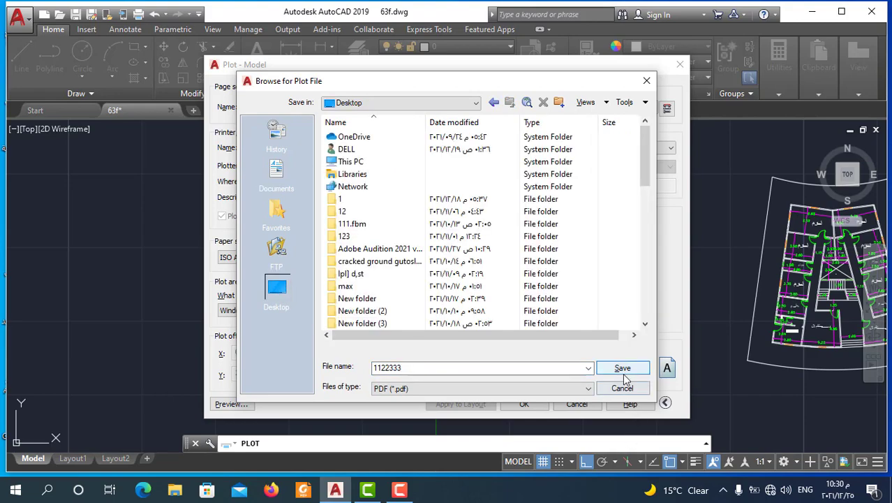
{"action": "left_click", "coordinate": [621, 369]}
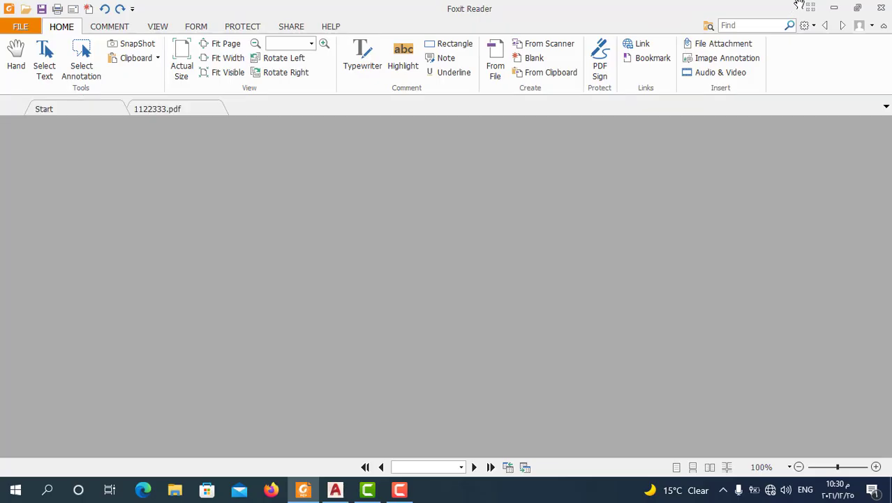
Scroll through 1122333.pdf in Foxit Reader and choose Don't Send on the crash report.
{"action": "scroll", "coordinate": [432, 166], "scroll_direction": "down", "scroll_amount": 3}
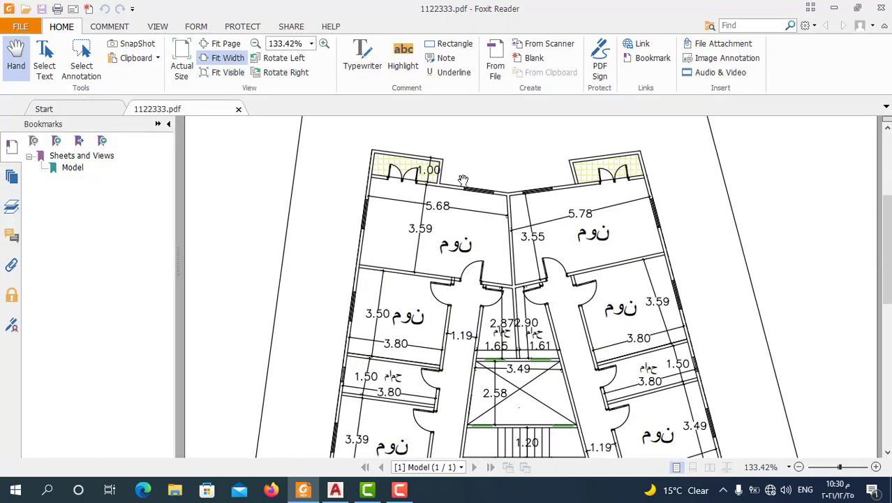
{"action": "scroll", "coordinate": [508, 185], "scroll_direction": "down", "scroll_amount": 3}
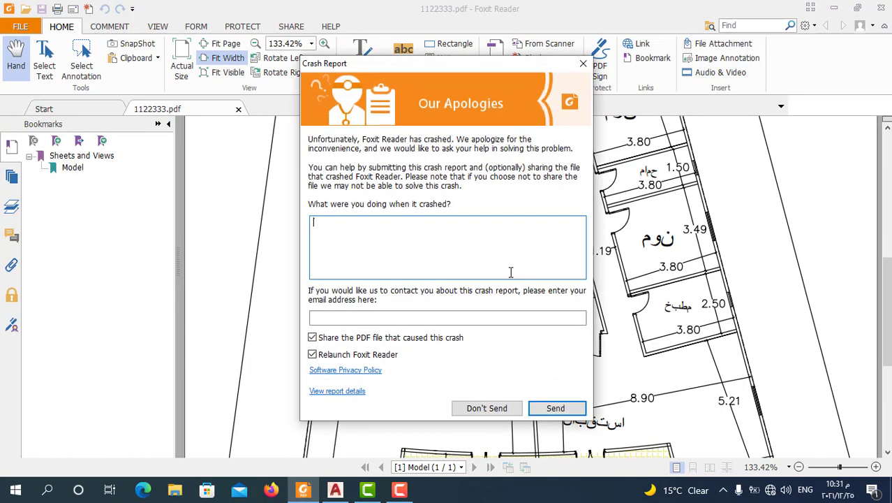
{"action": "left_click", "coordinate": [584, 64]}
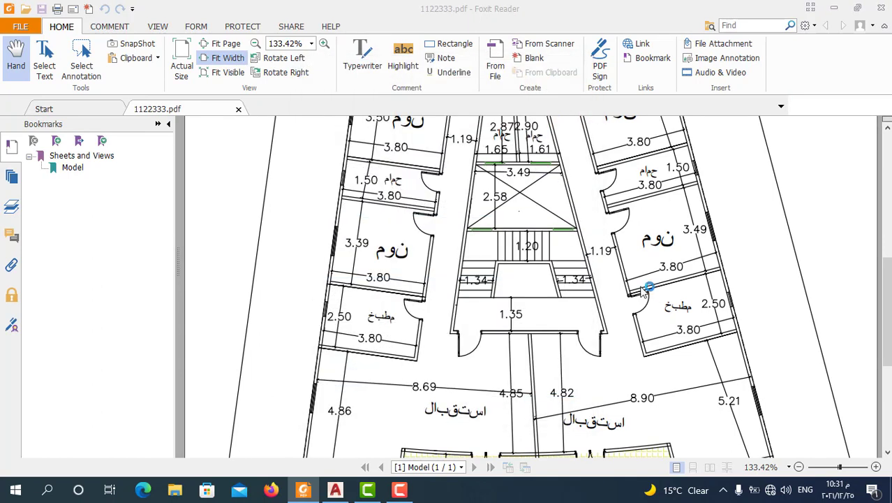